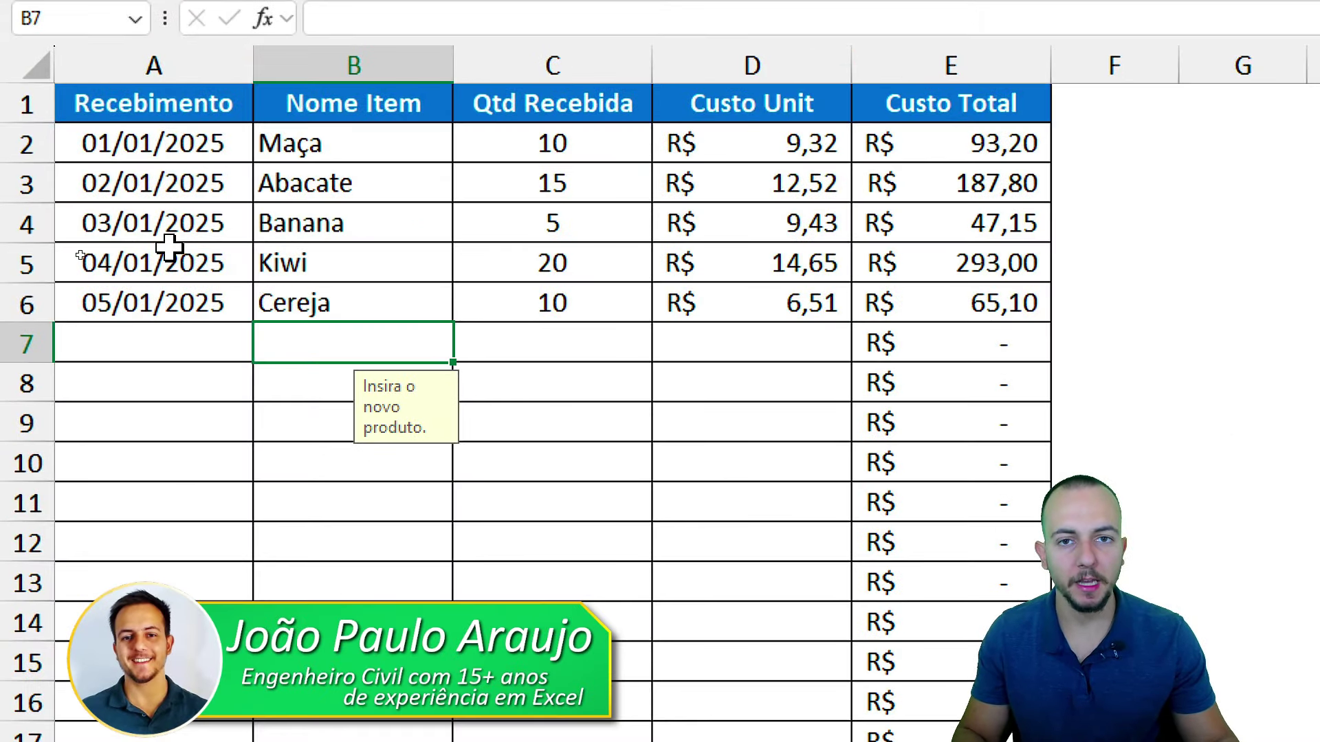
Step: Enter a second Banana in empty cell B8 of the Nome Item list
left_click_drag(328, 144, 310, 301)
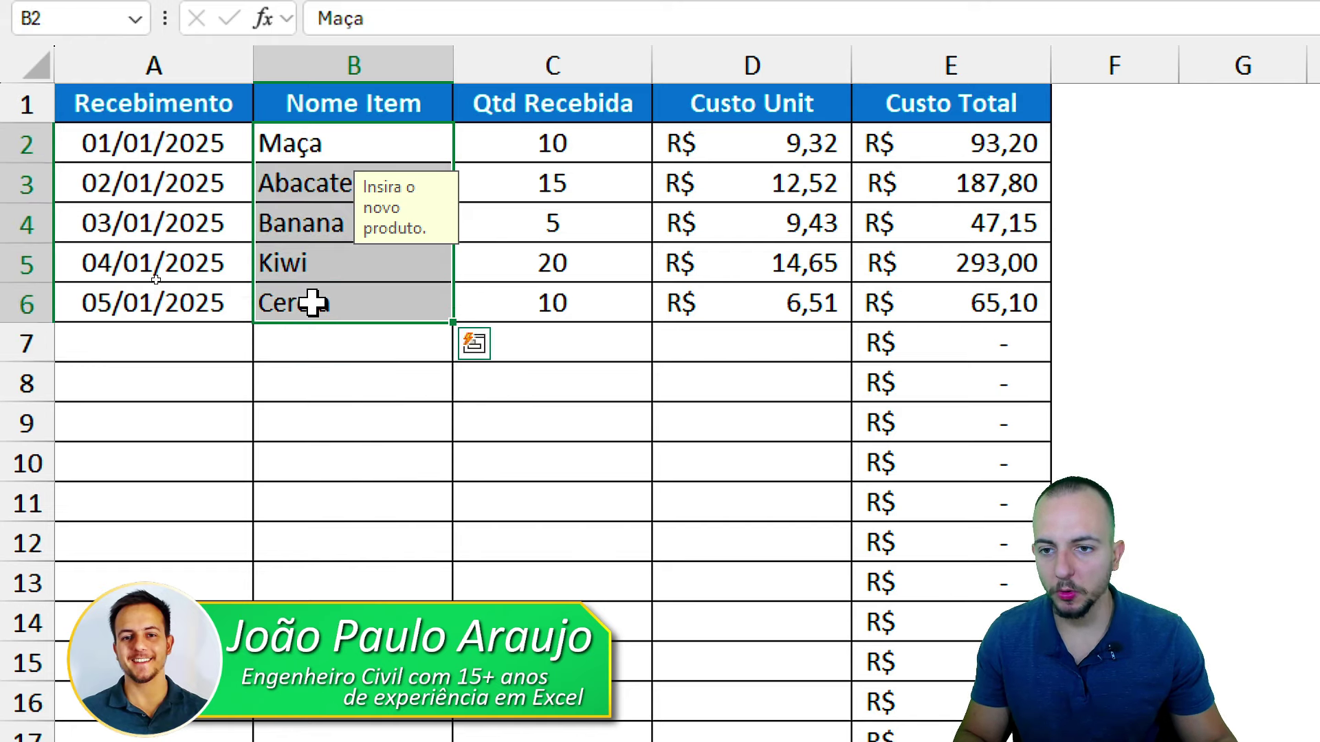
left_click(321, 220)
left_click_drag(246, 191, 359, 245)
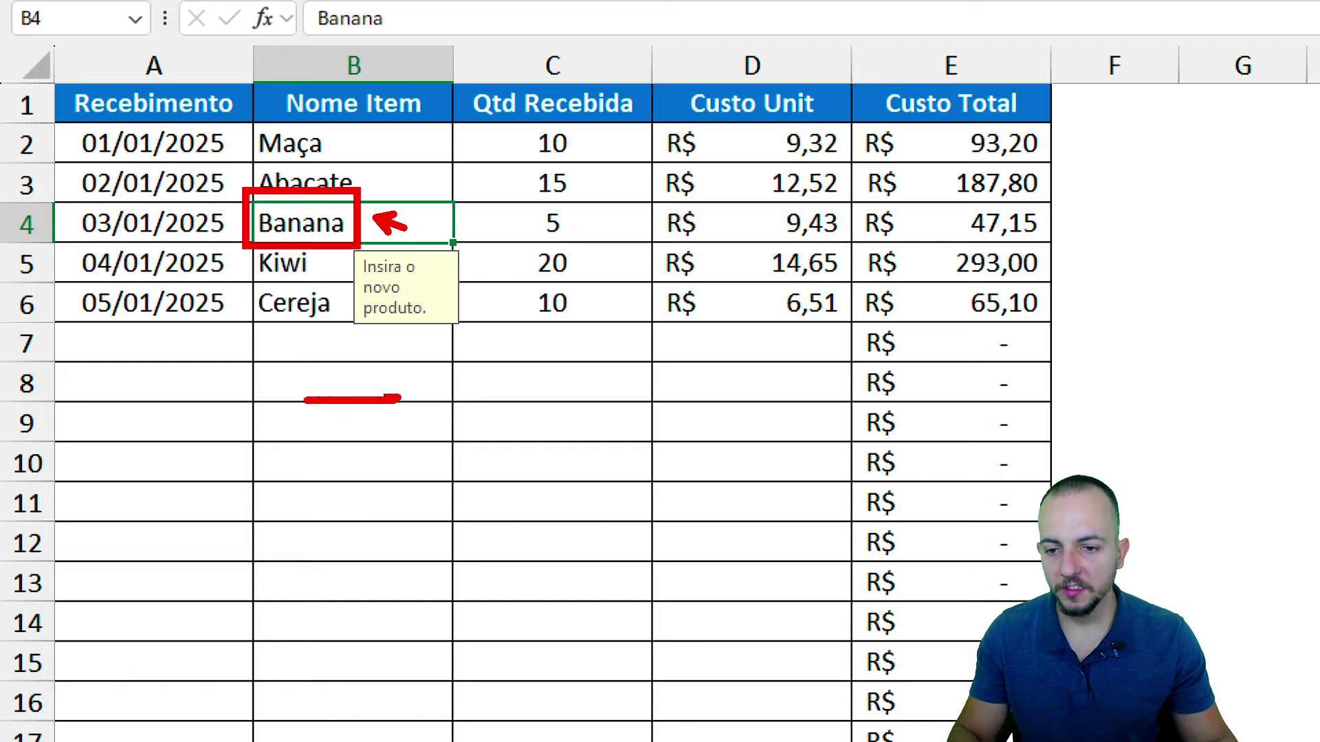
left_click(313, 385)
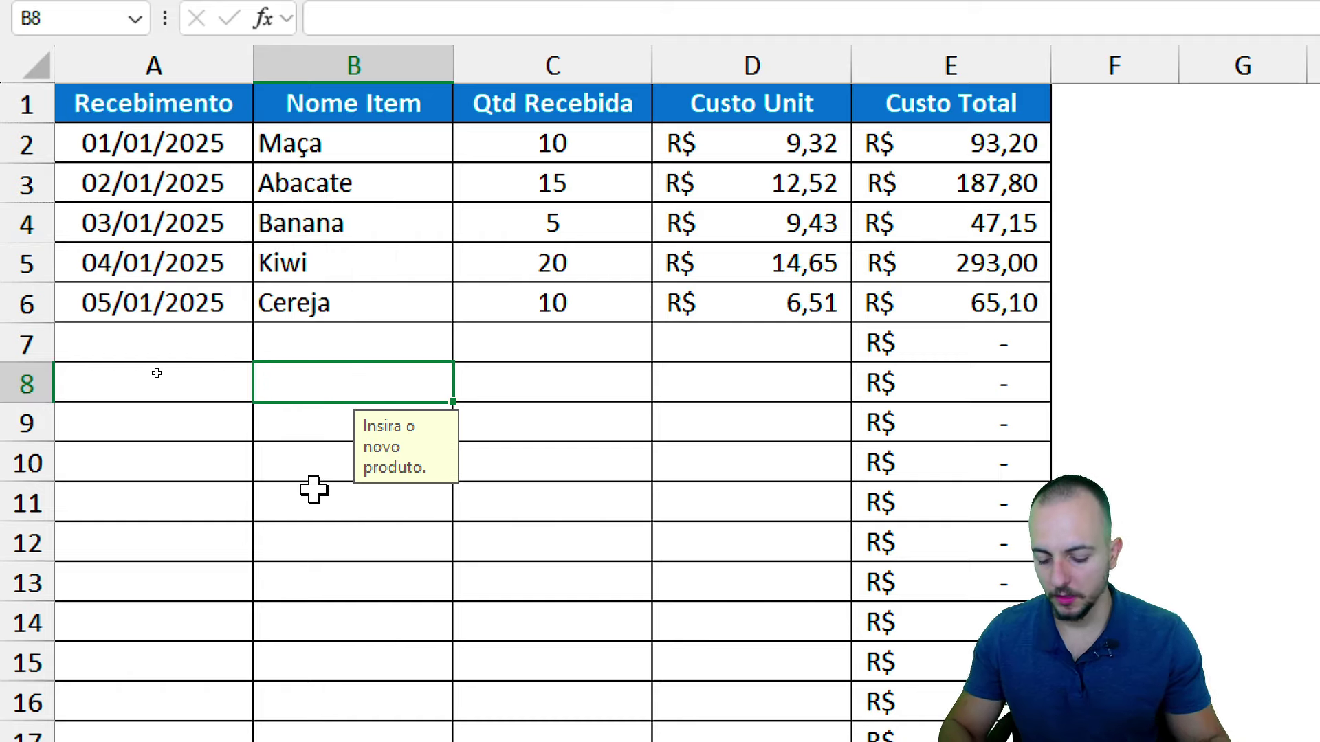
type("Banana")
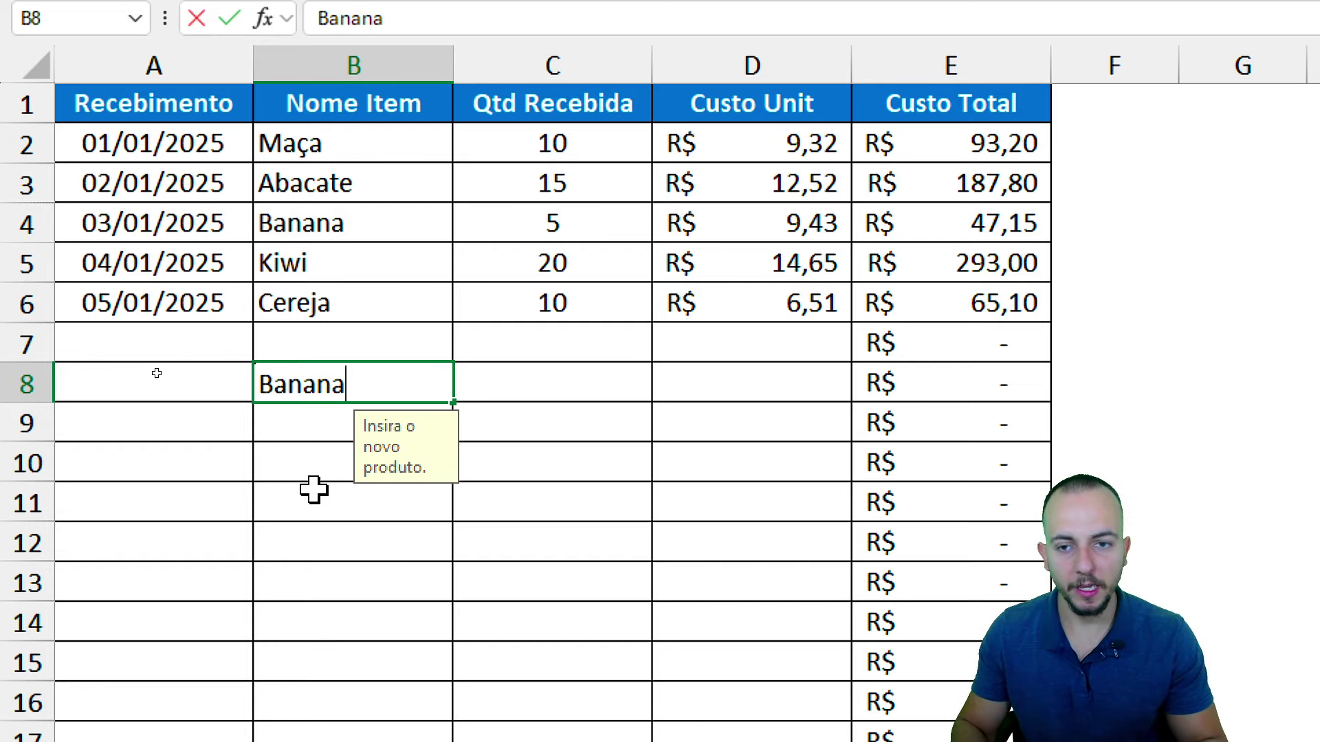
key("Return")
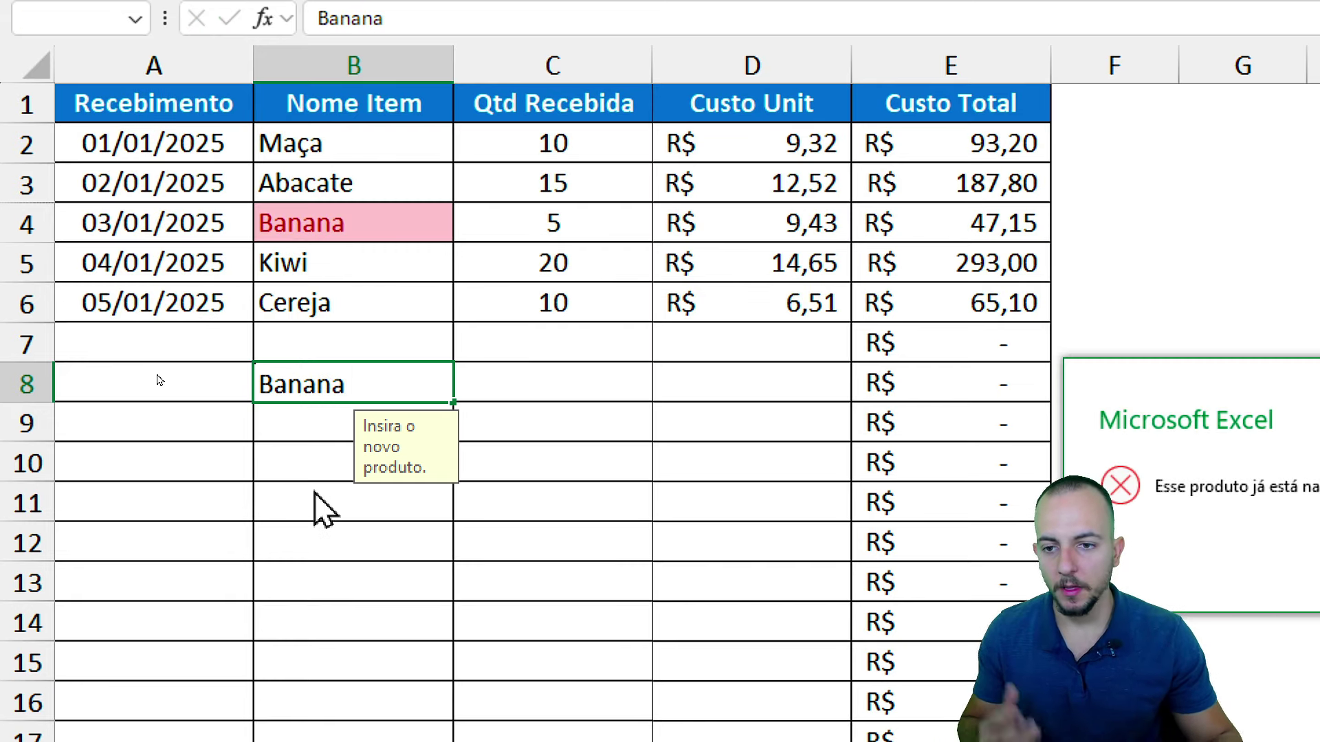
Step: Read the 'Esse produto já está na lista.' alert and choose Repetir to retry the entry
left_click_drag(252, 200, 414, 247)
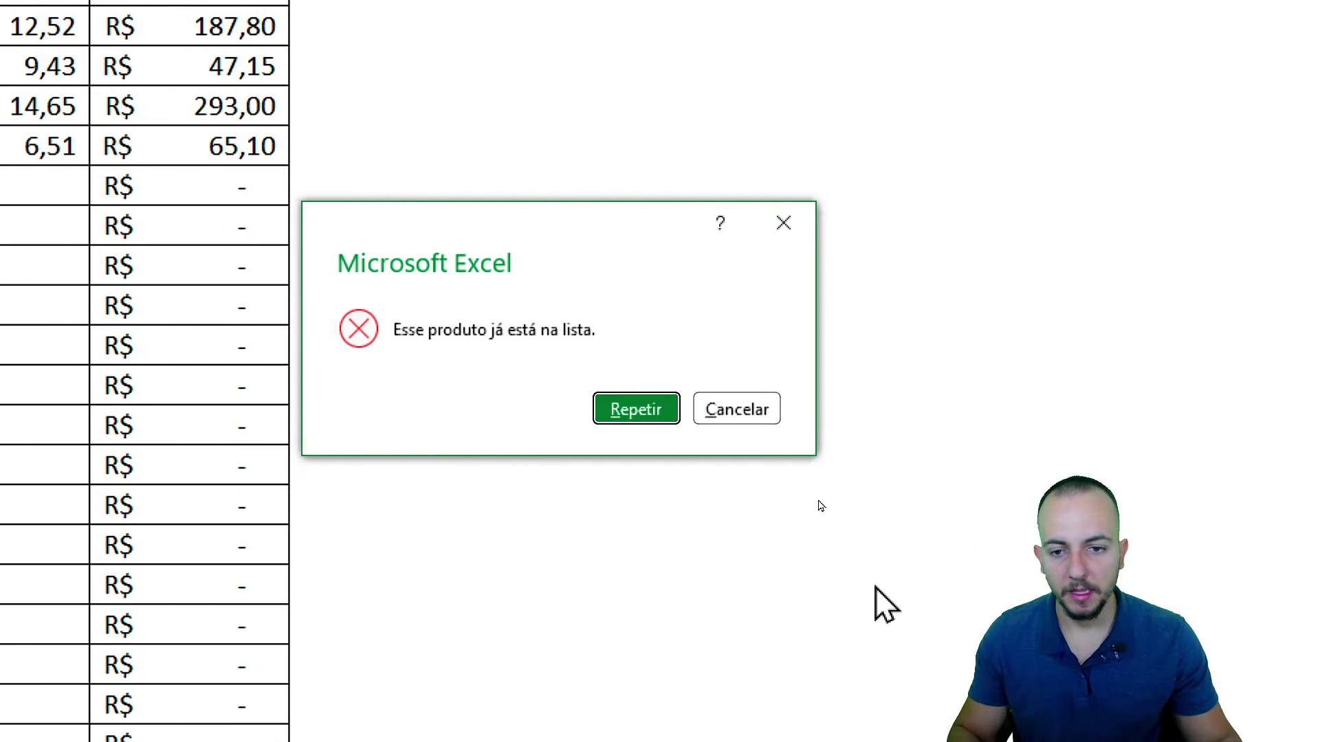
left_click_drag(308, 284, 666, 377)
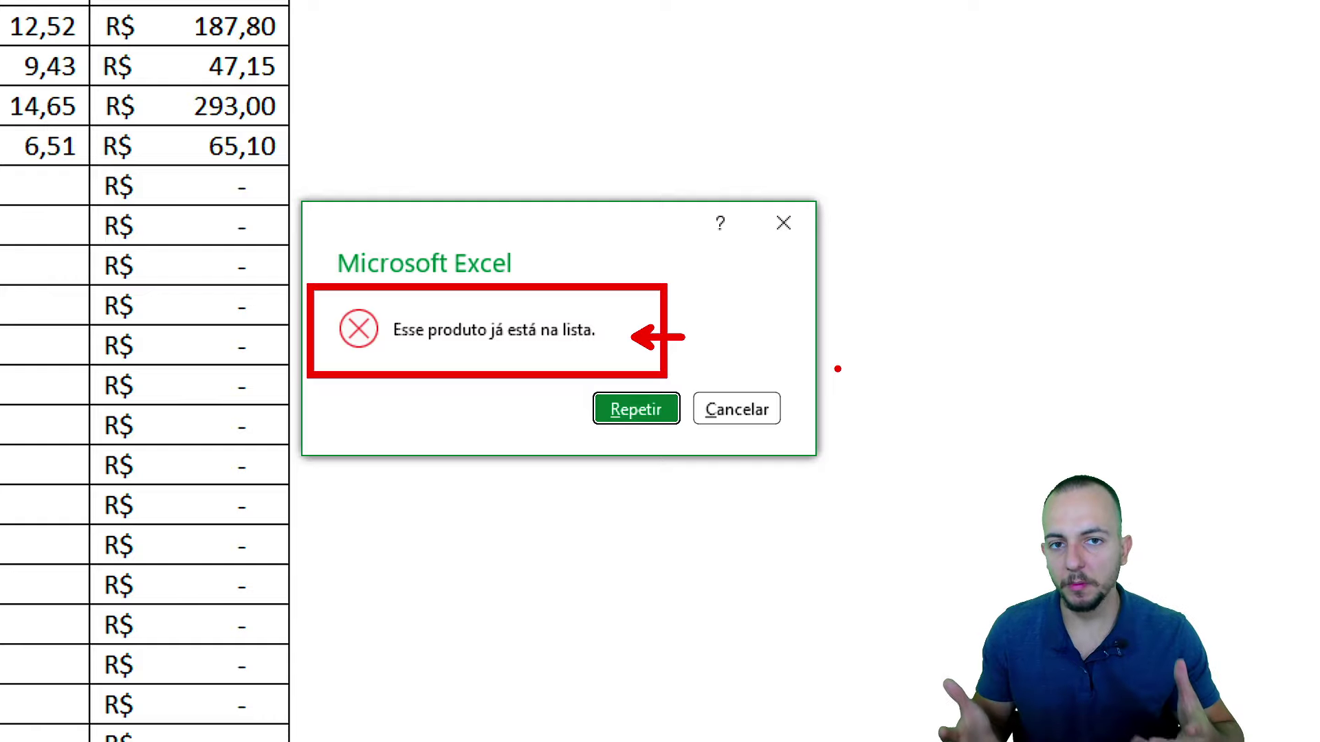
key("Escape")
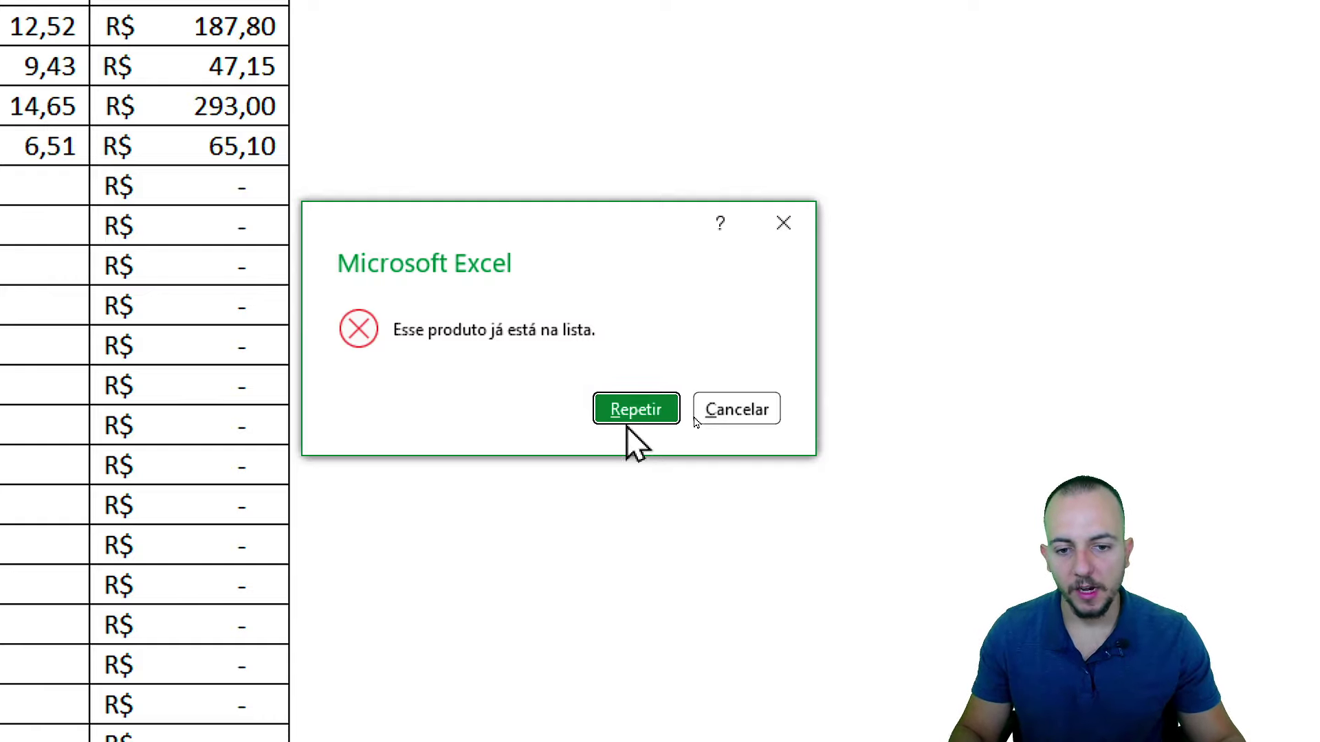
left_click(631, 411)
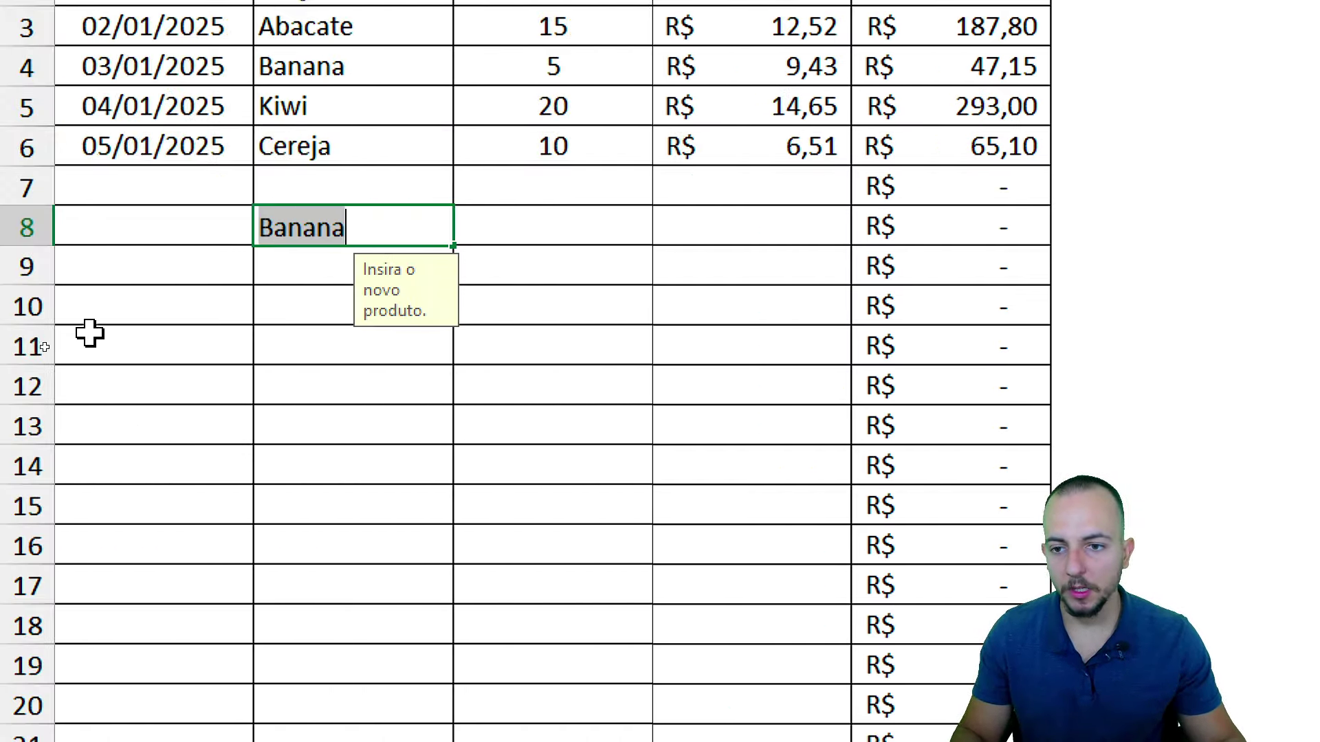
Step: Replace the rejected entry in B8 with Morango, then select B1:B11
type("Moran")
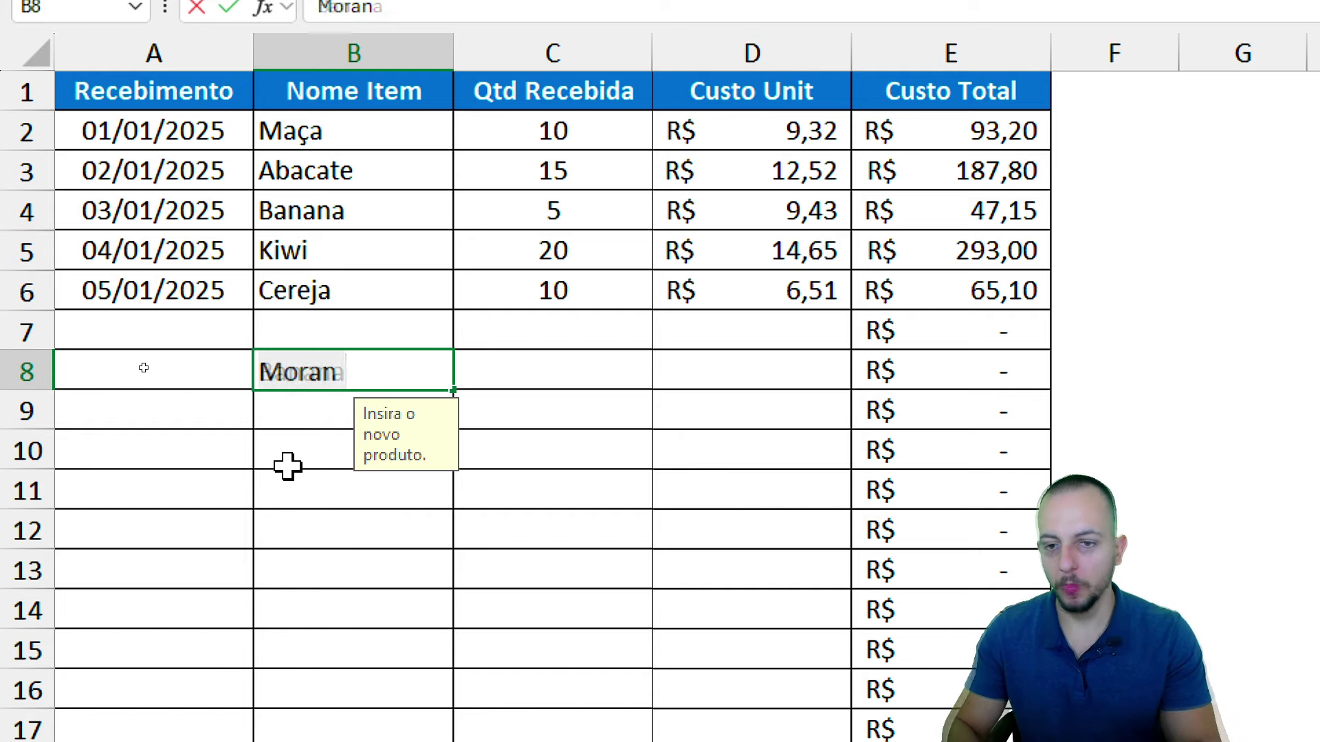
type("go")
key("Return")
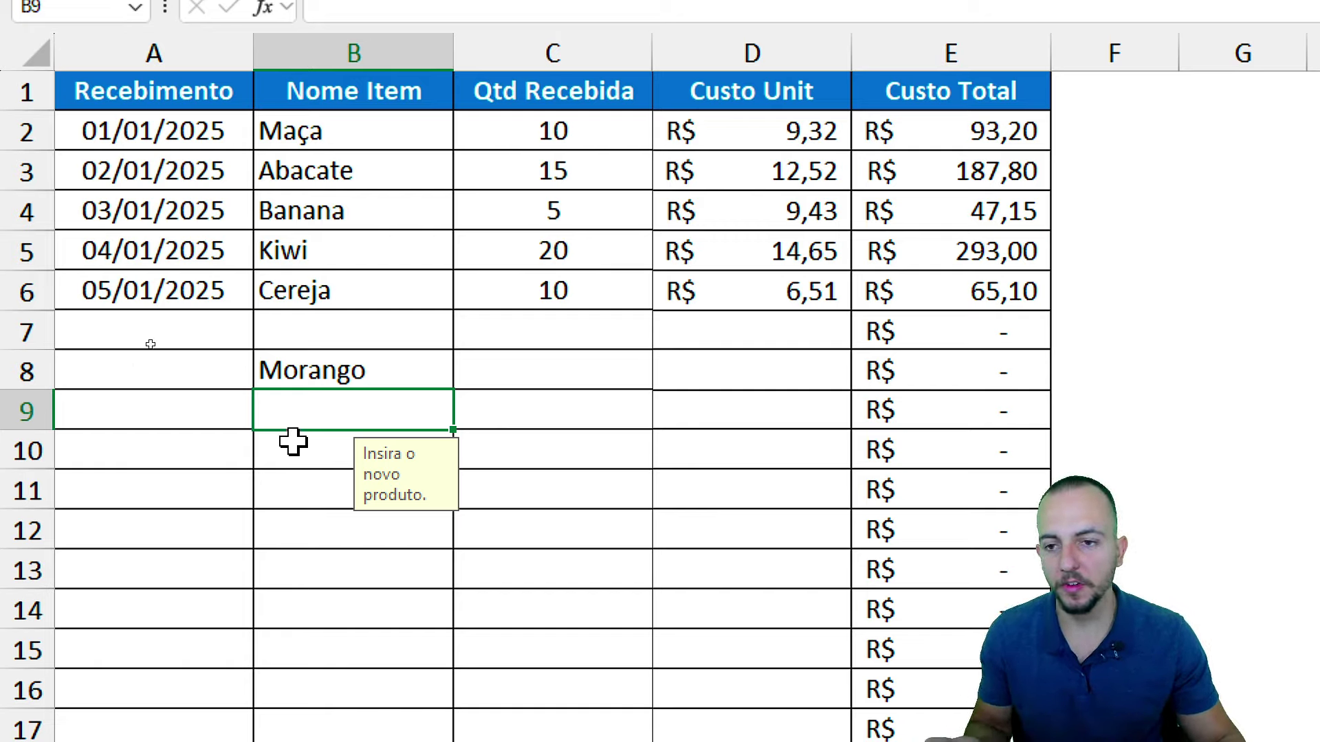
left_click_drag(351, 93, 340, 480)
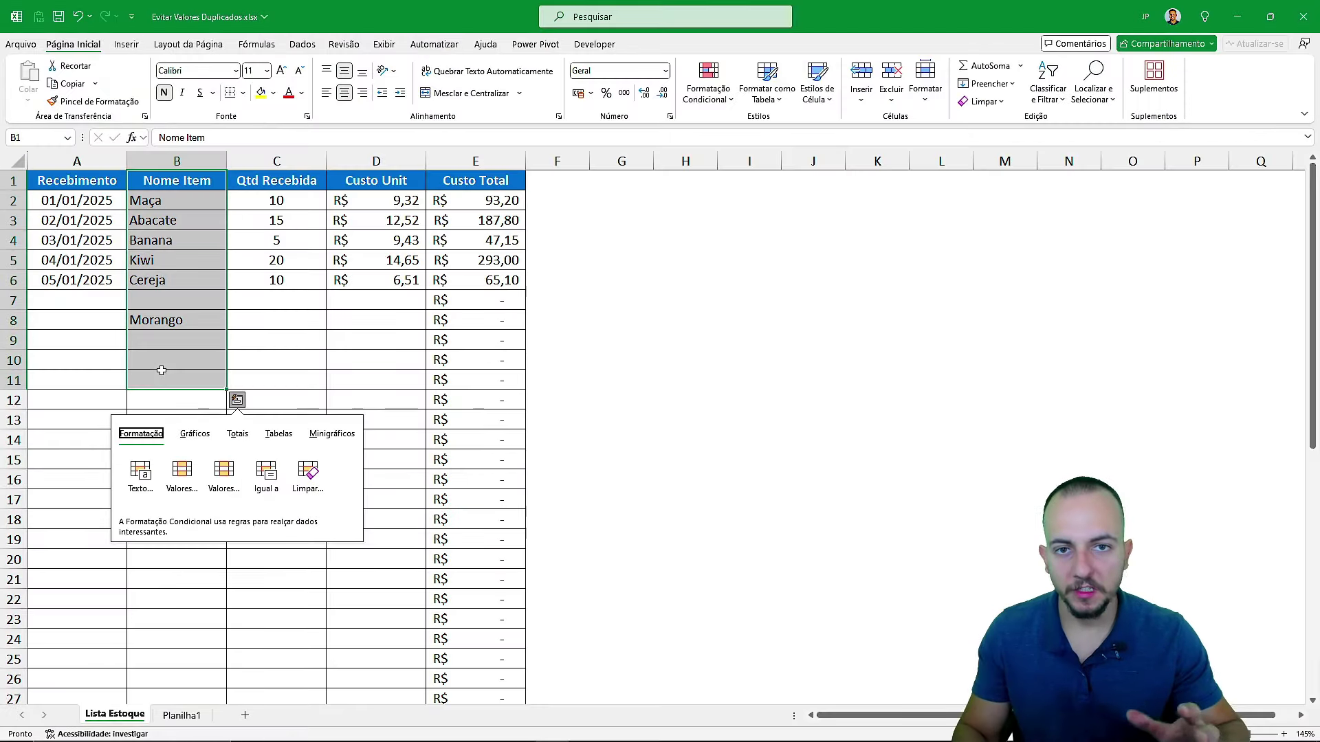
Step: Select all of column B, the Nome Item list of five fruits from Maça to Cereja
key("Escape")
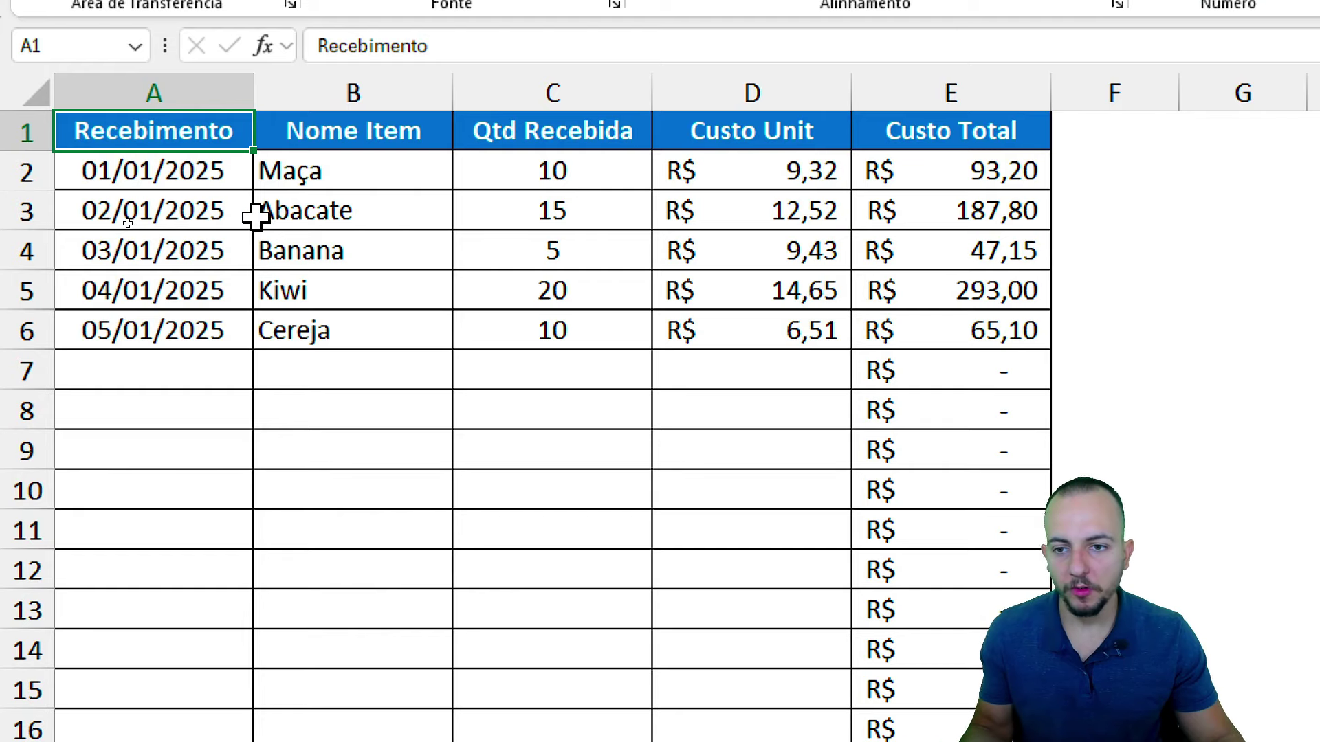
left_click_drag(389, 140, 294, 480)
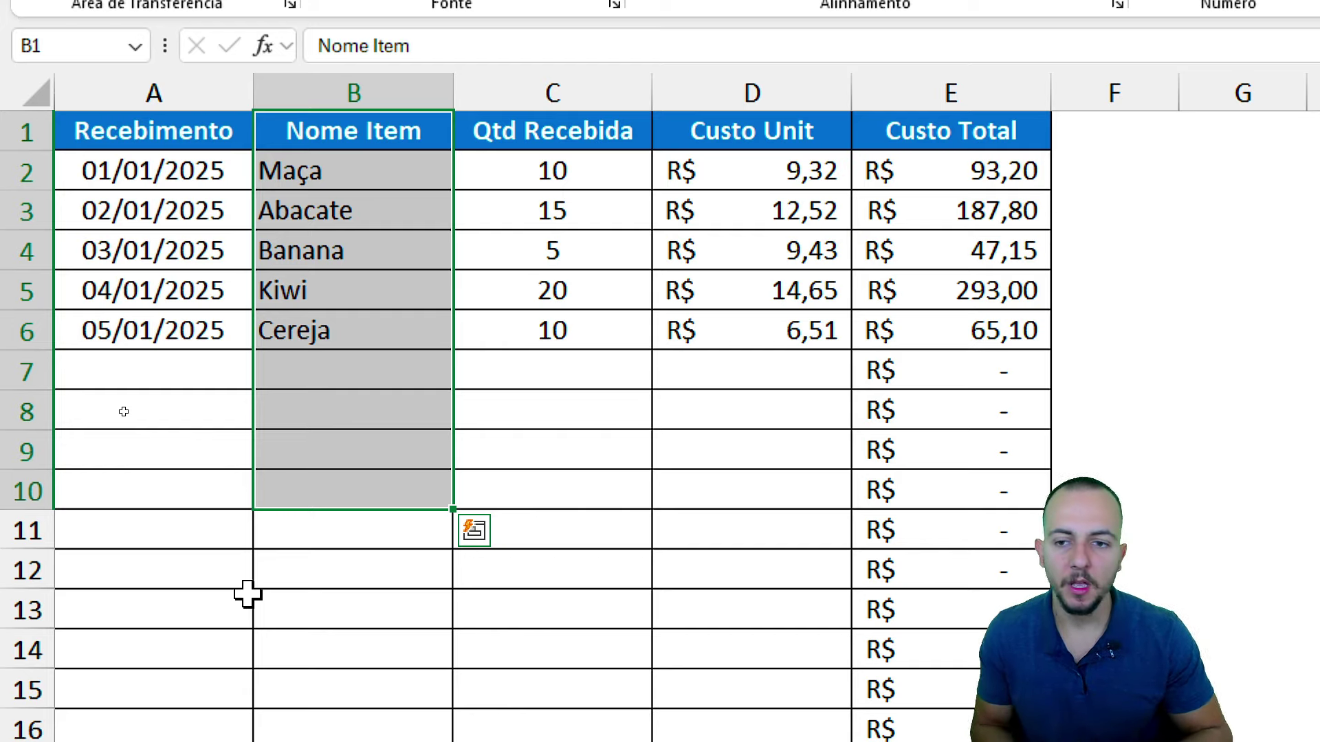
left_click_drag(363, 183, 330, 491)
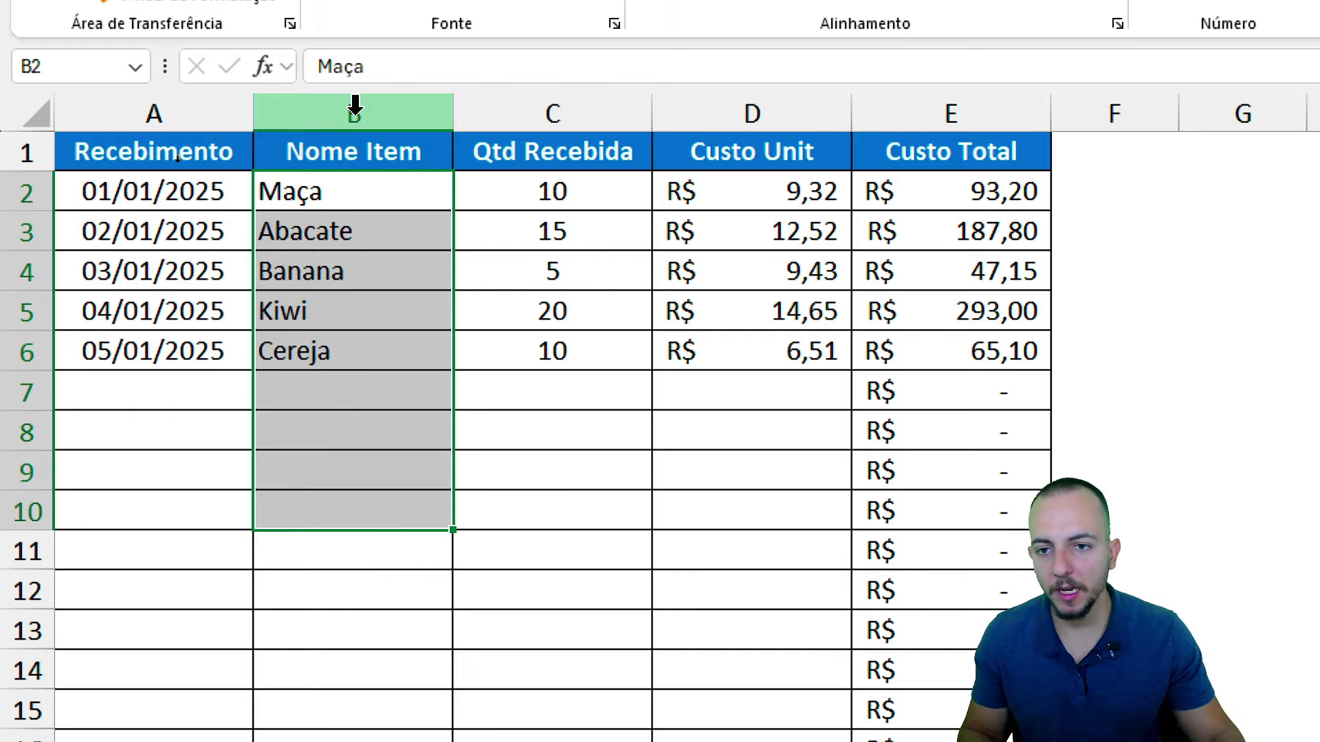
left_click(354, 105)
Step: Open Validação de Dados from the Dados tab for column B
scroll(315, 355, "down", 10)
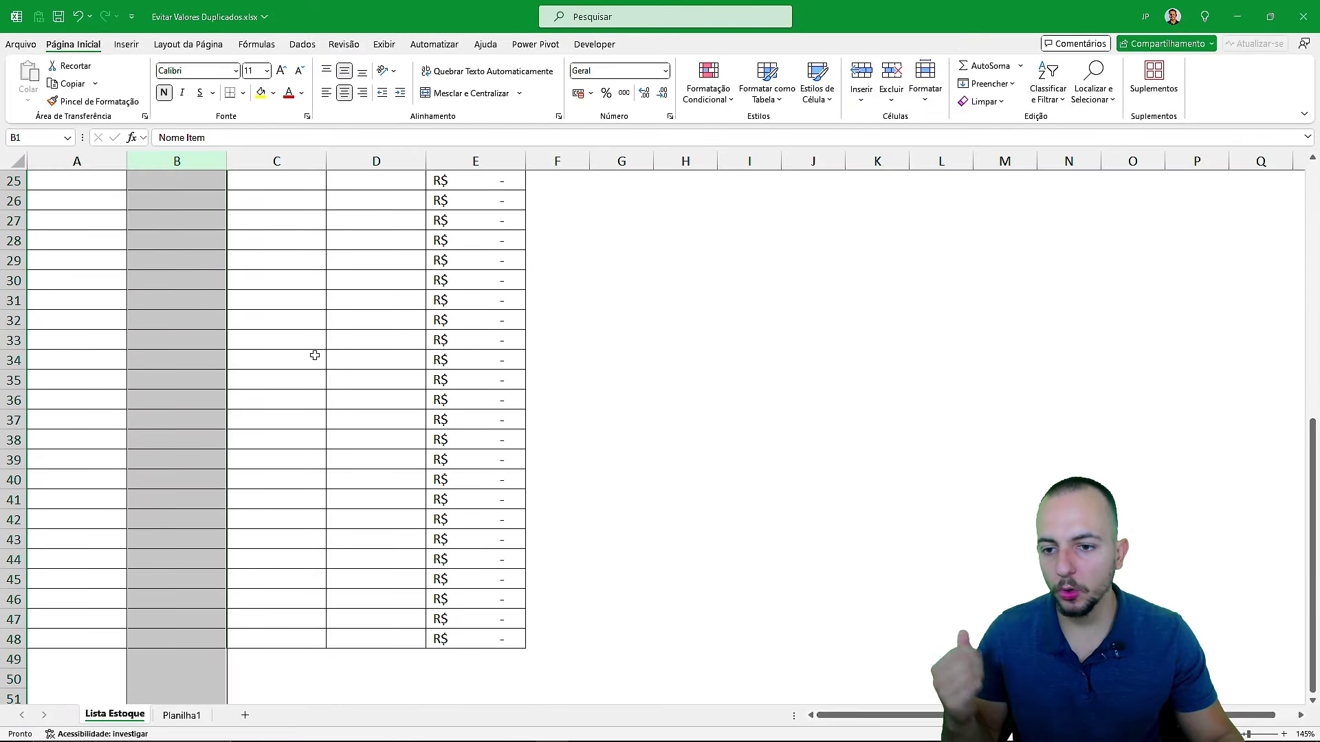
scroll(315, 356, "up", 10)
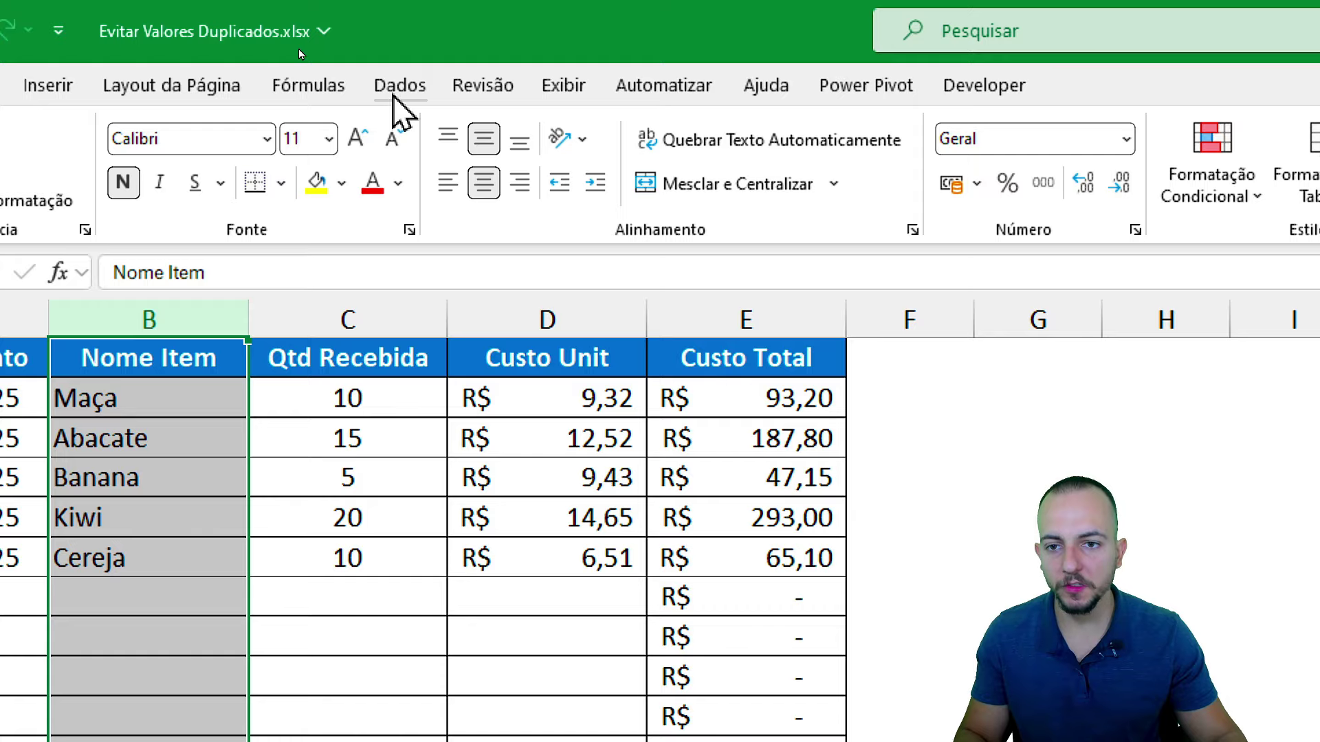
left_click(303, 44)
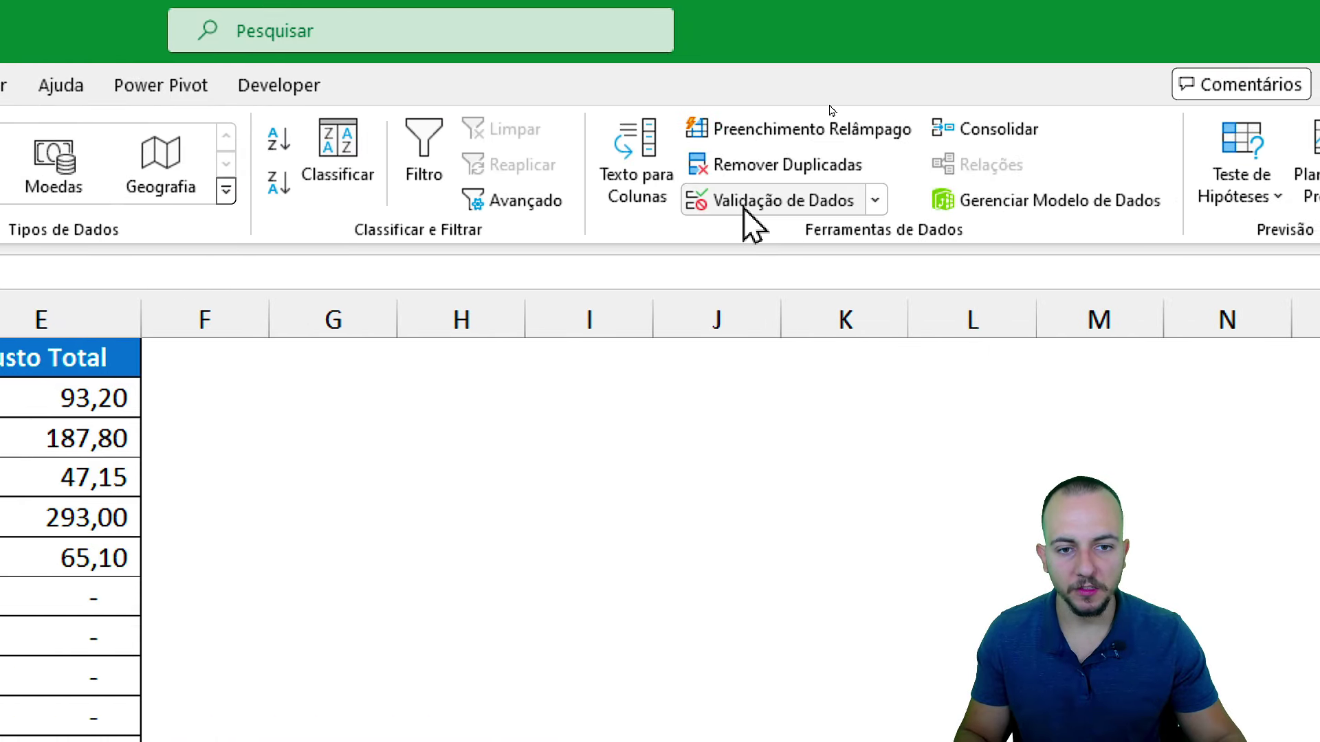
left_click(741, 208)
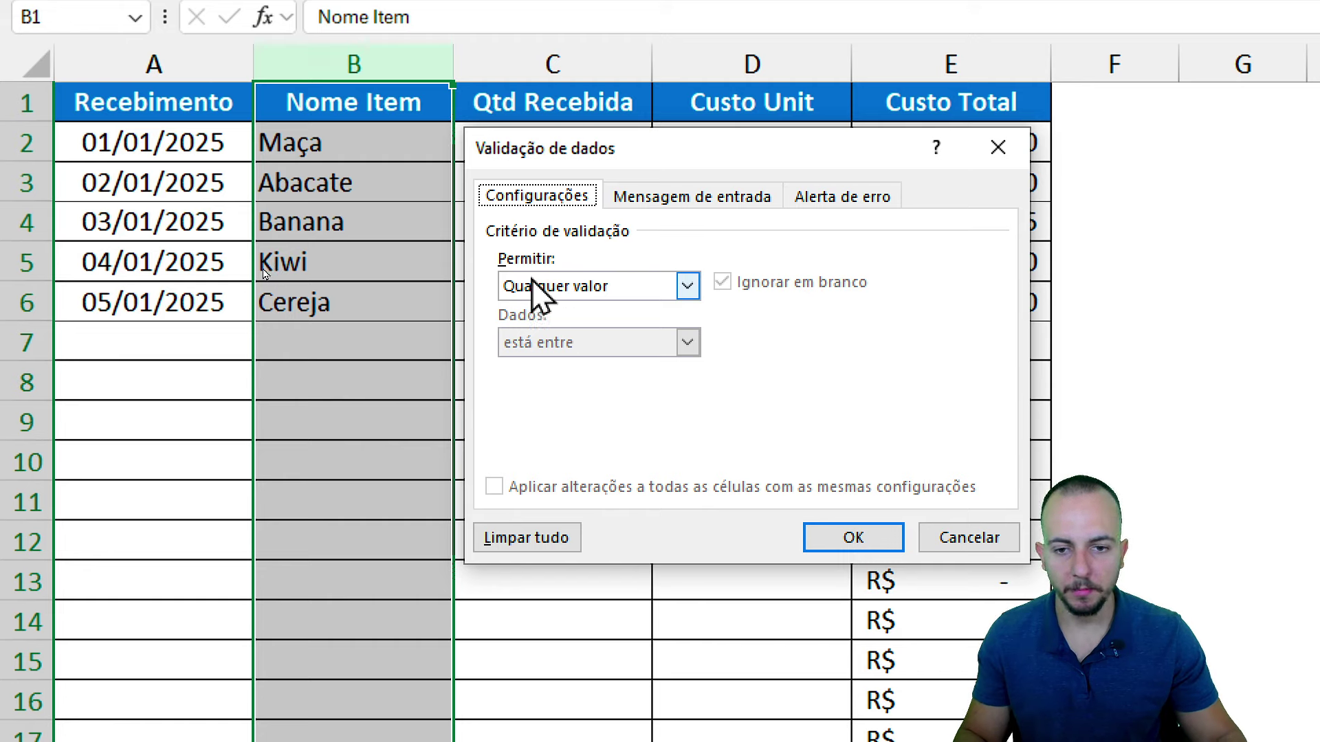
Step: Set Permitir to Personalizado with the formula =CONT.SE(B:B;B1)=1
left_click(585, 297)
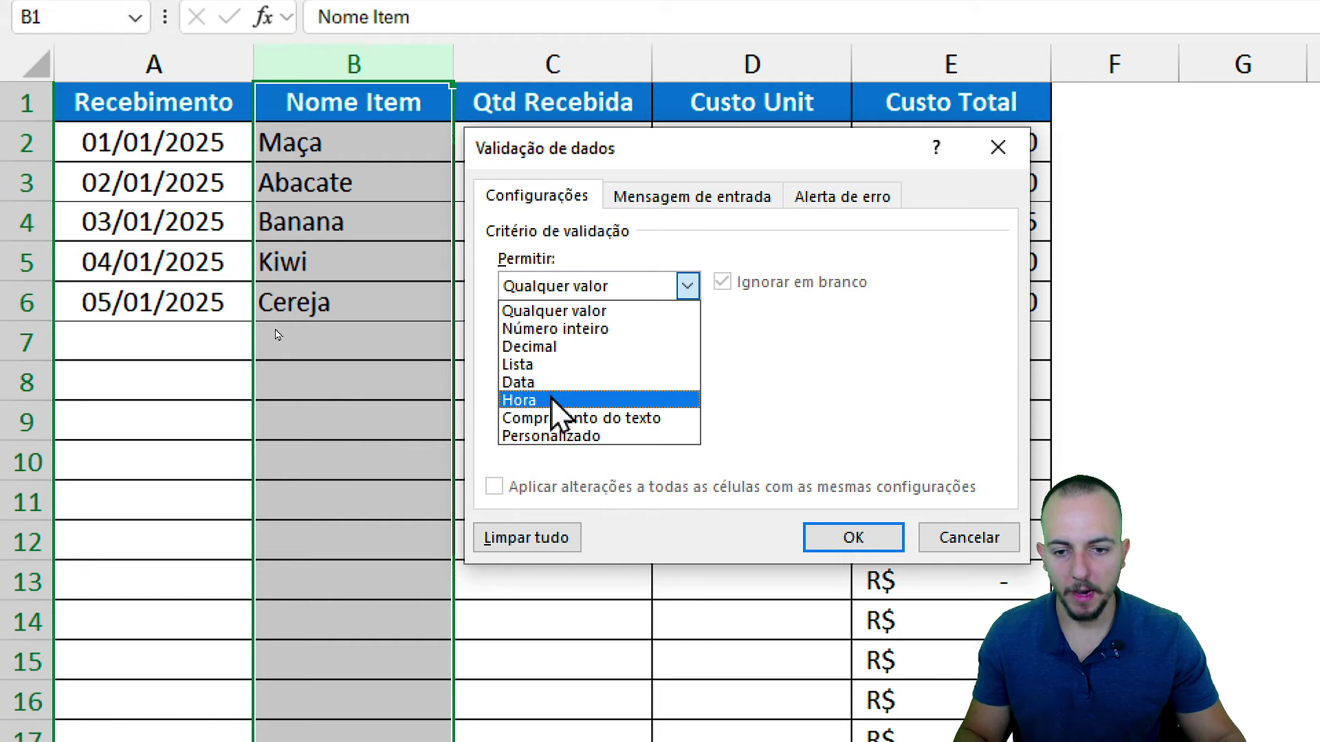
left_click(540, 436)
left_click(516, 397)
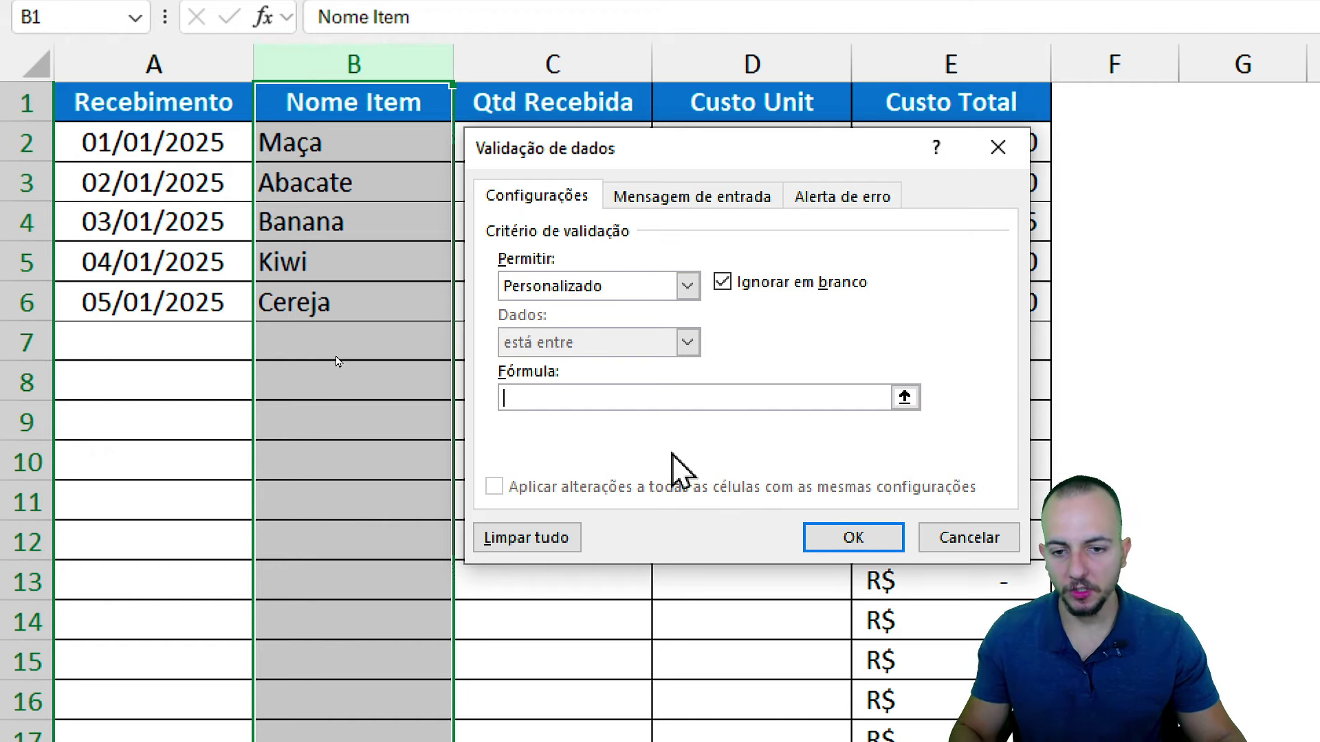
type("=CONT.SE")
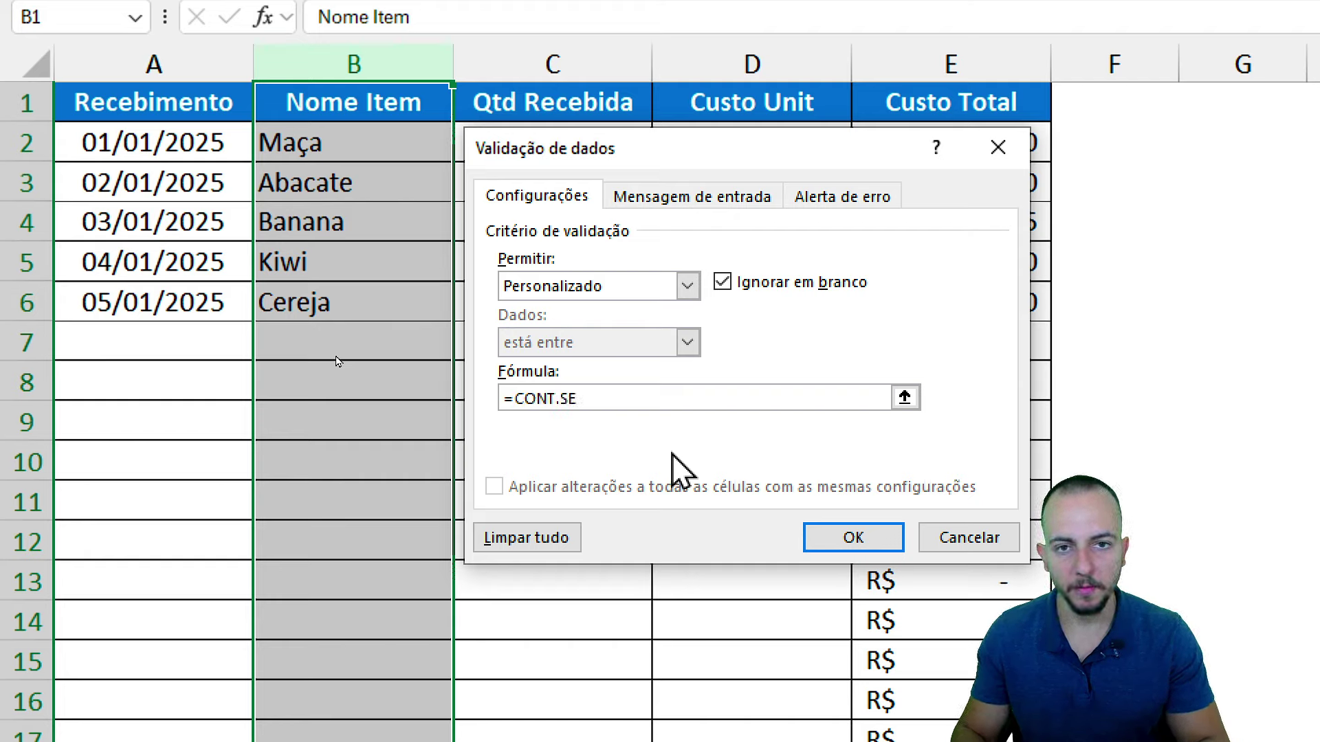
type("(")
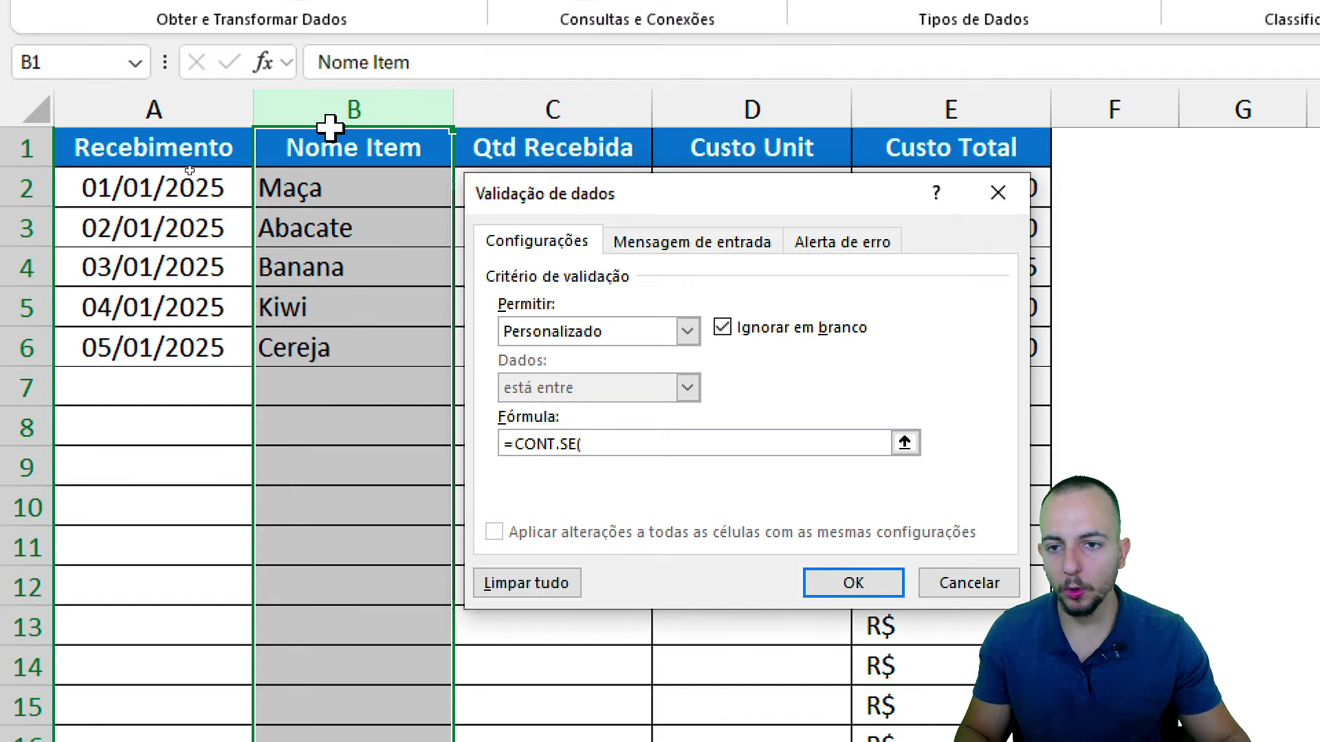
left_click(382, 109)
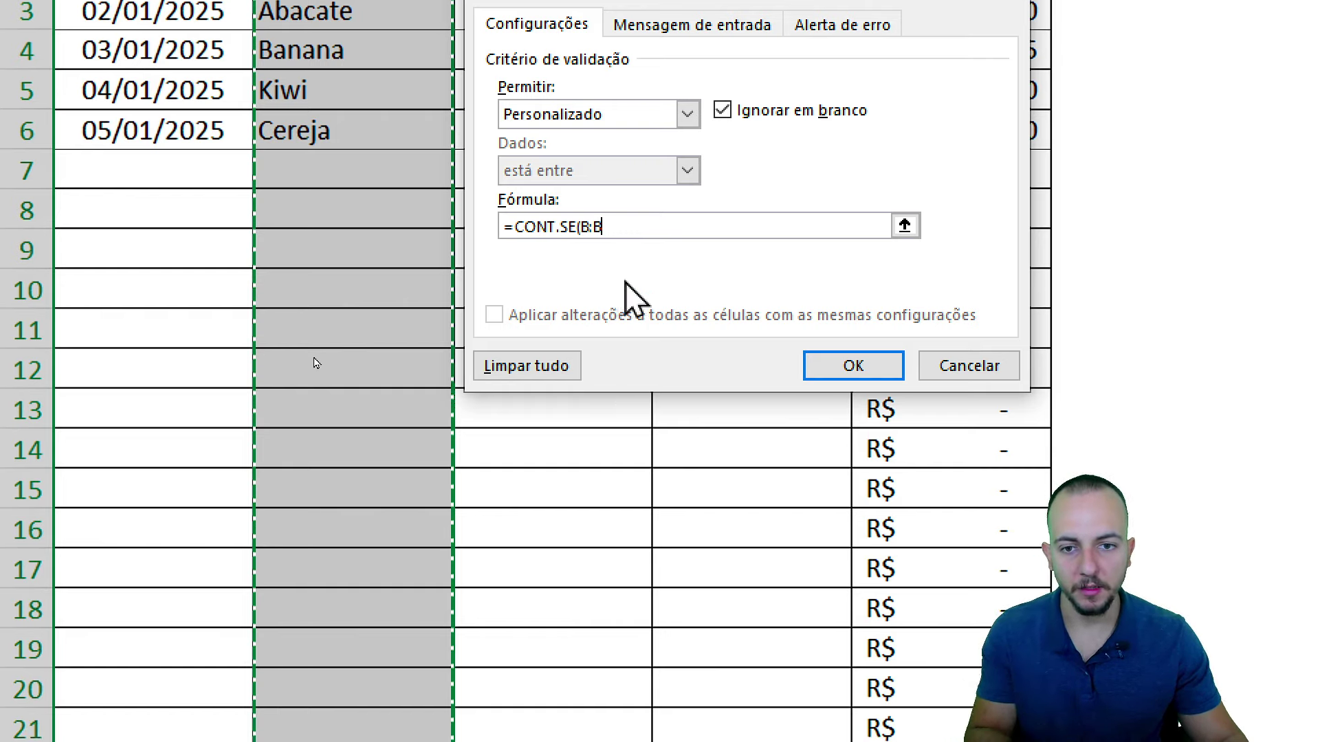
type(";")
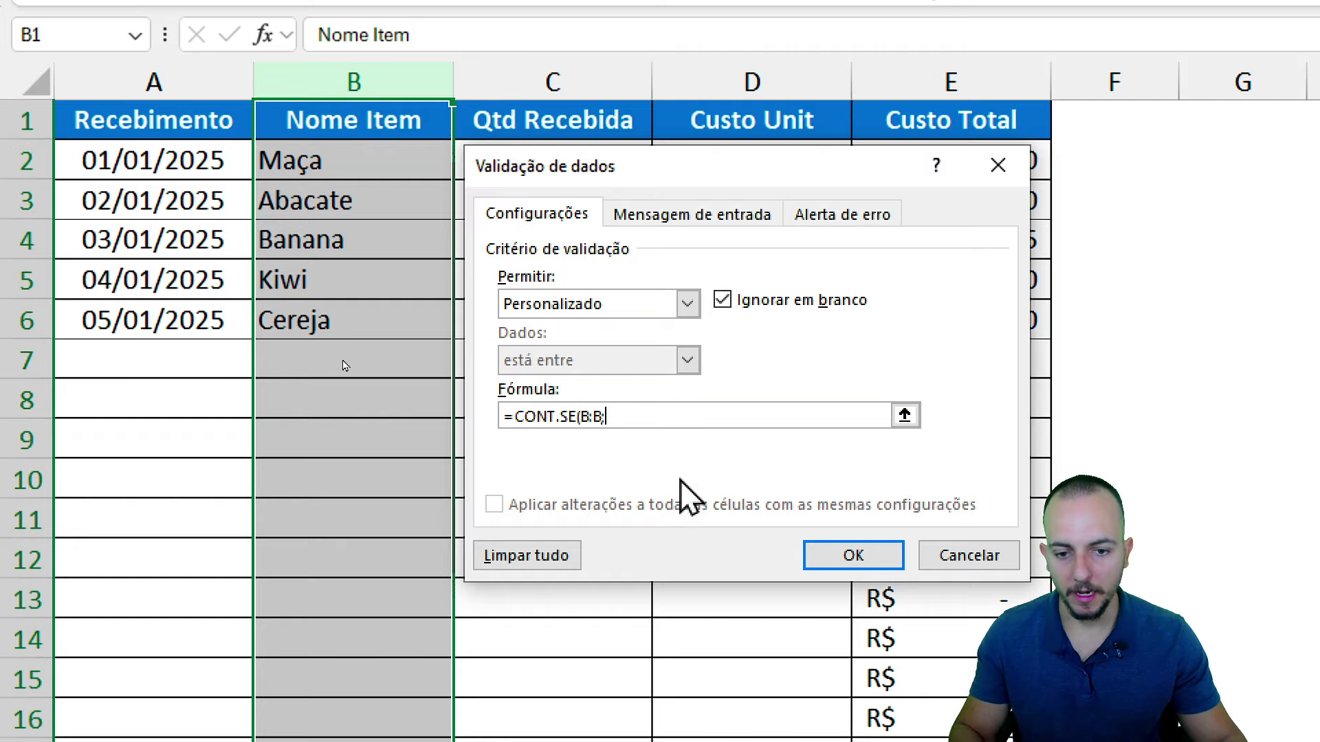
type("B1")
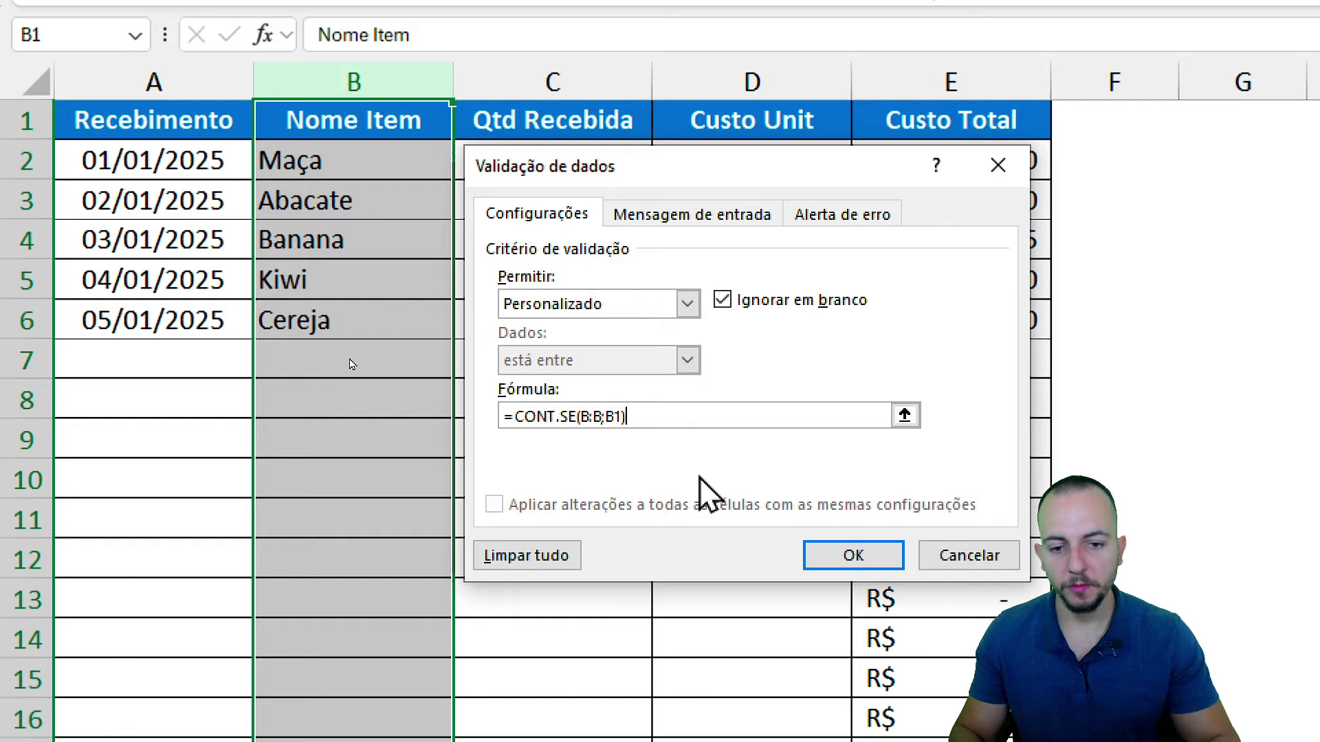
type(")")
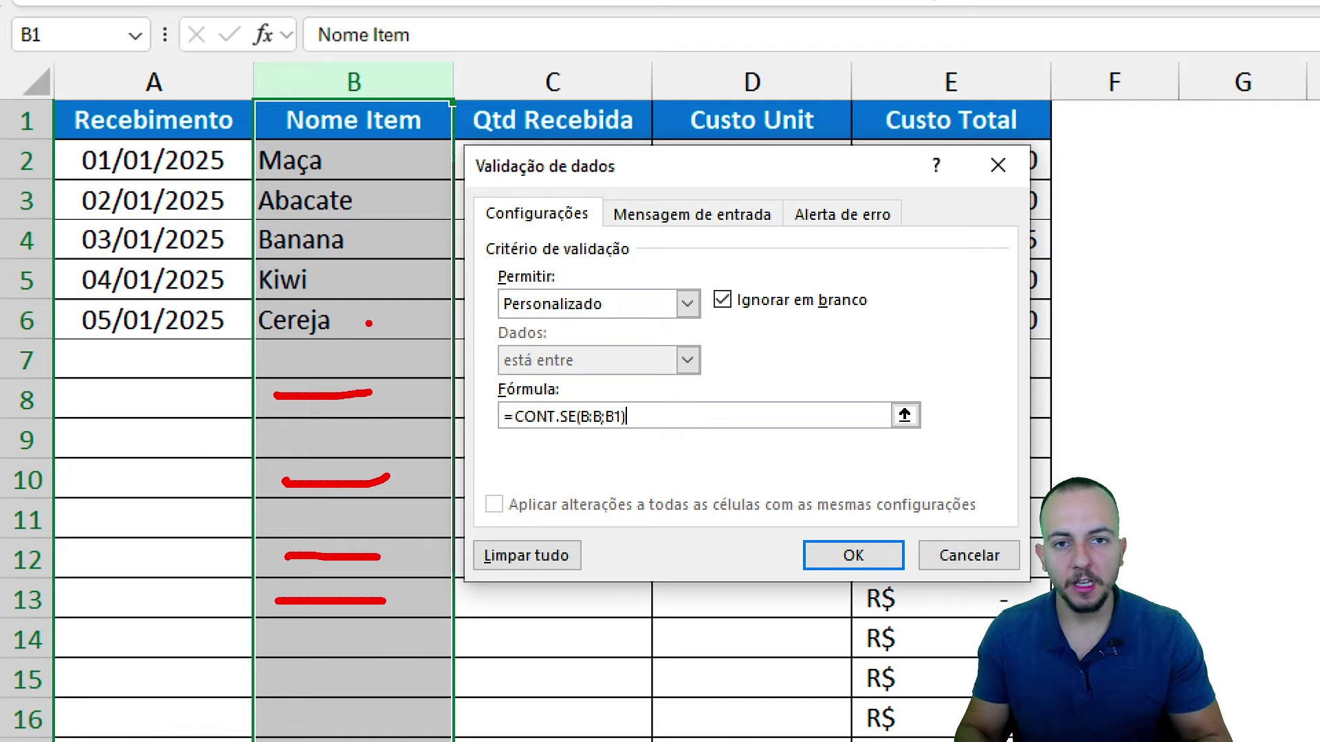
Step: Review the formula entry in the Validação de dados dialog, undoing stray edits
key("Escape")
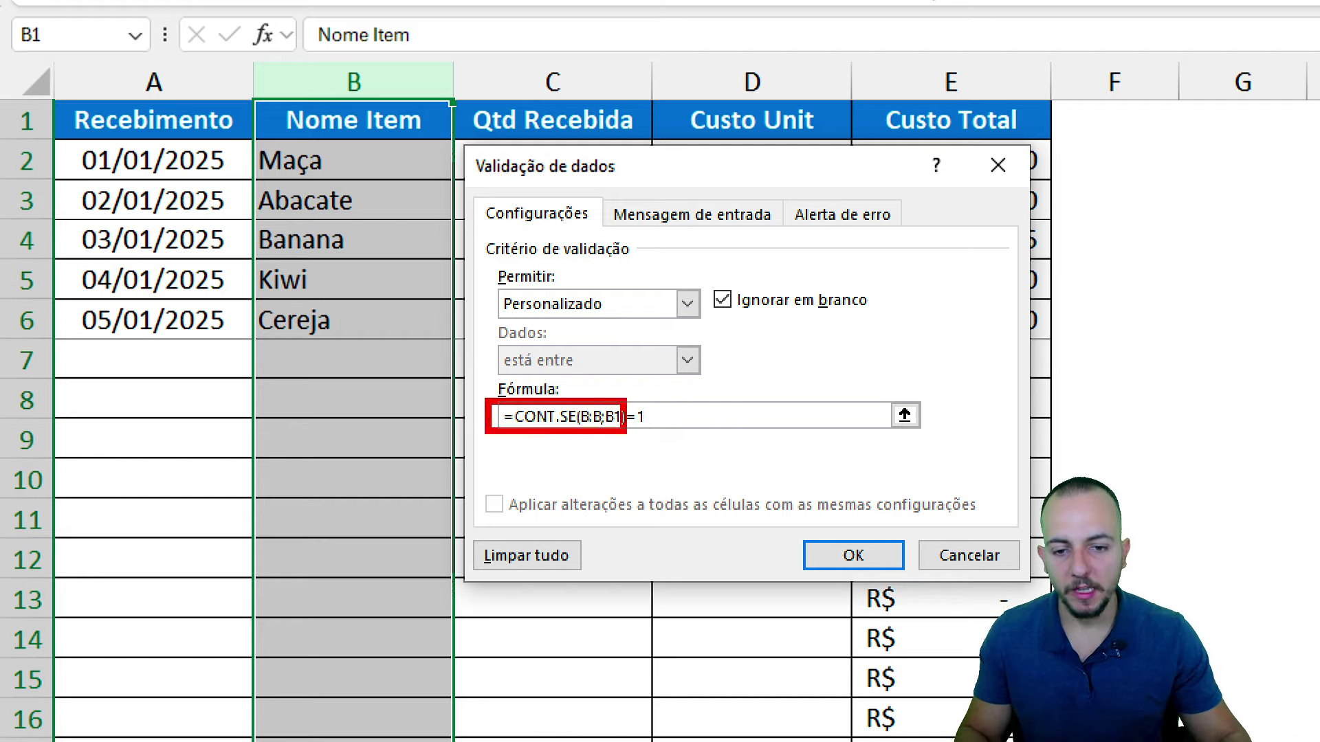
mouse_move(488, 401)
left_mouse_down()
mouse_move(661, 435)
mouse_move(708, 515)
left_mouse_up()
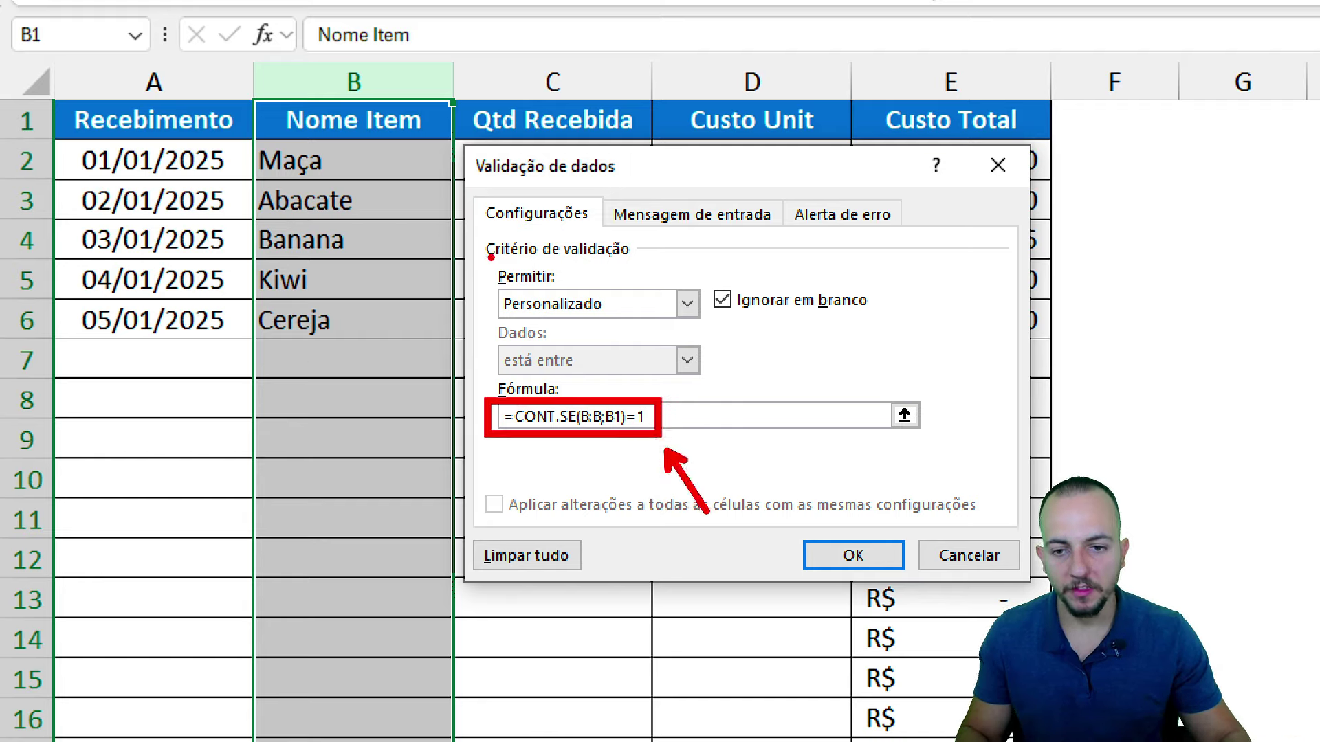
left_click_drag(491, 257, 572, 292)
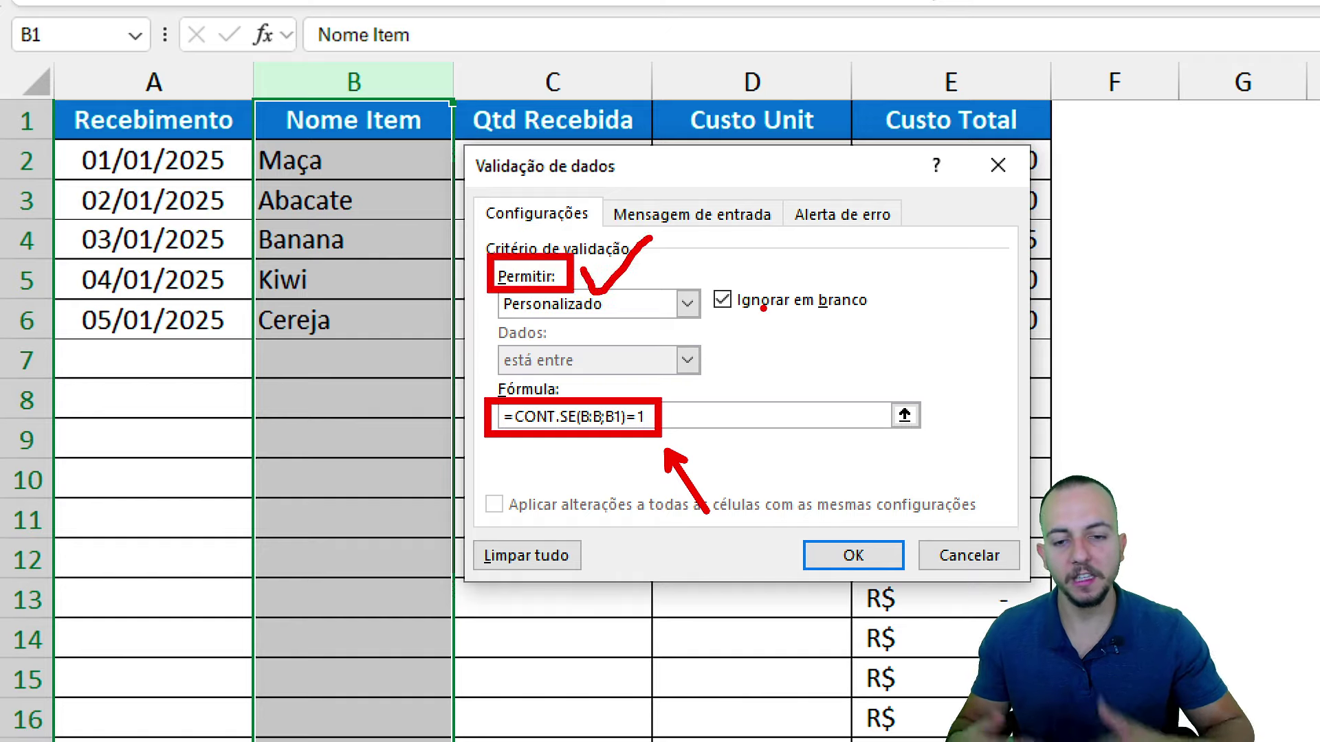
key("ctrl+z")
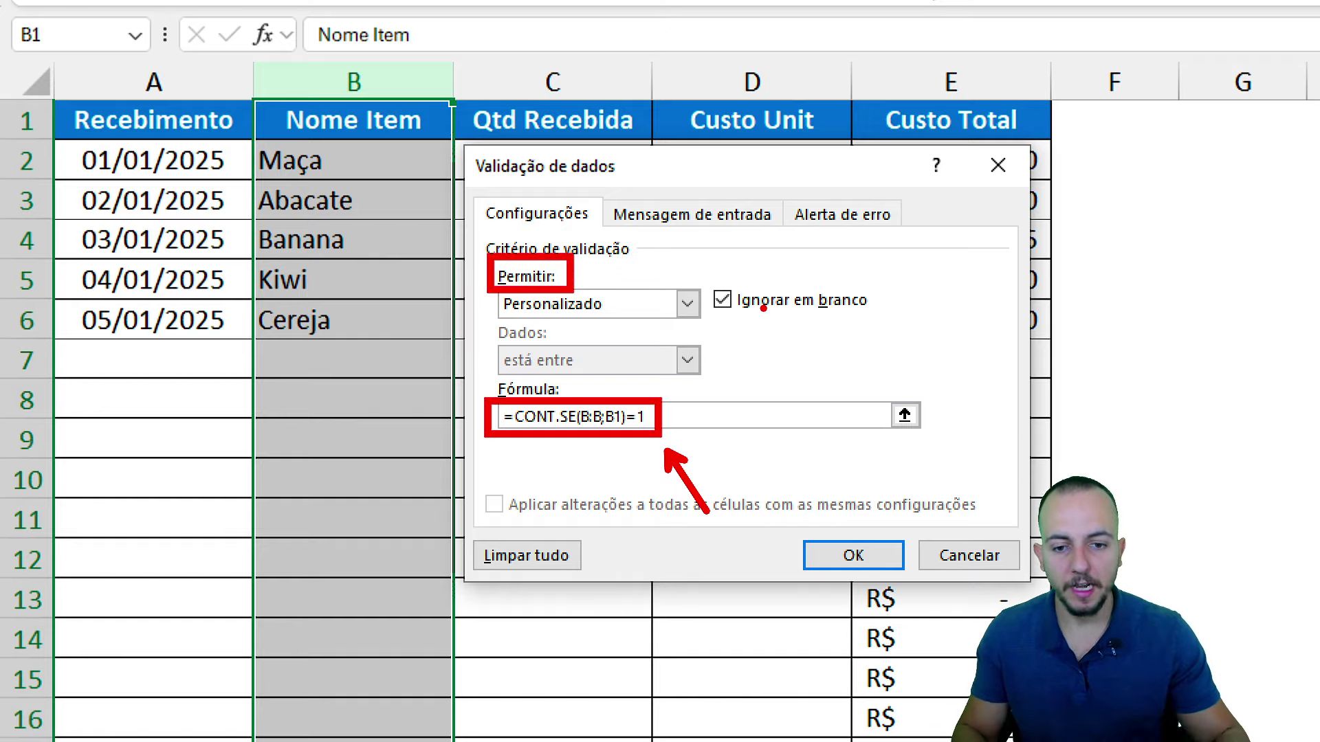
key("ctrl+z")
key("ctrl+z")
key("ctrl+z")
left_click_drag(620, 434, 623, 385)
left_click_drag(732, 412, 717, 470)
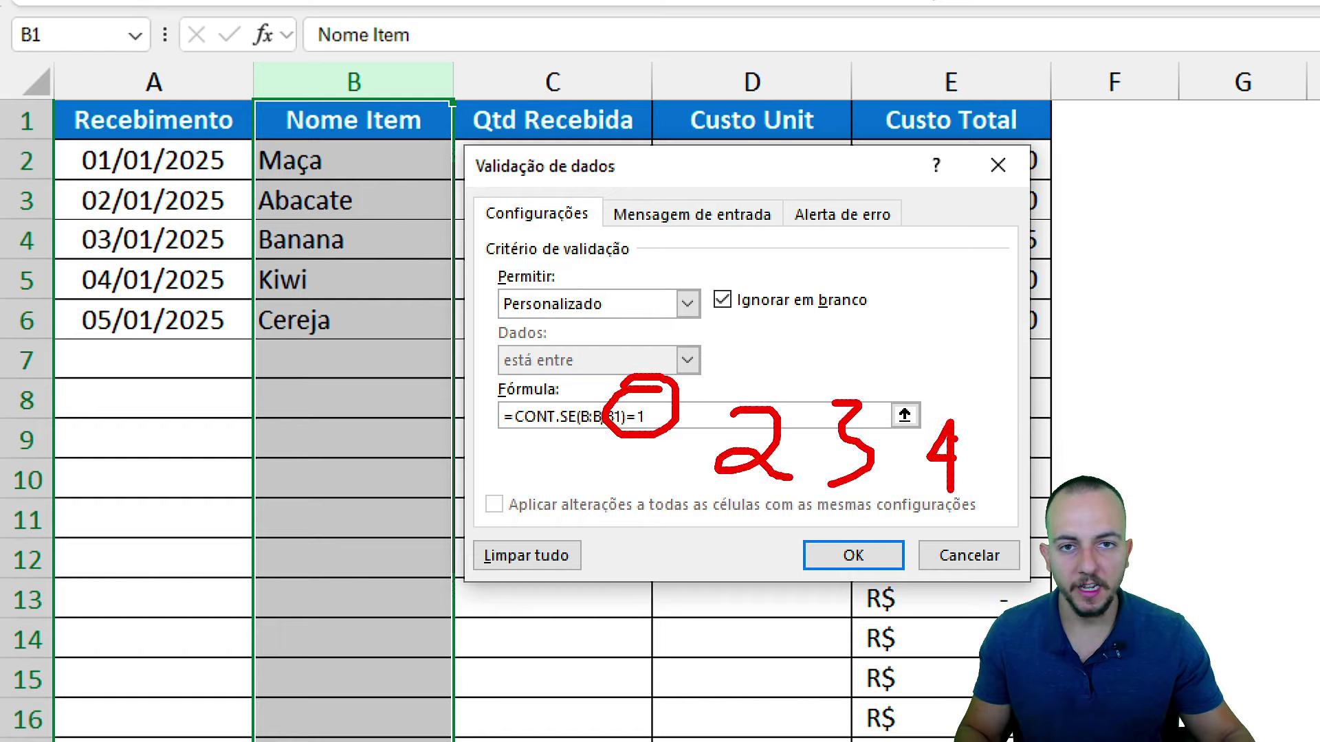
left_click_drag(602, 279, 571, 253)
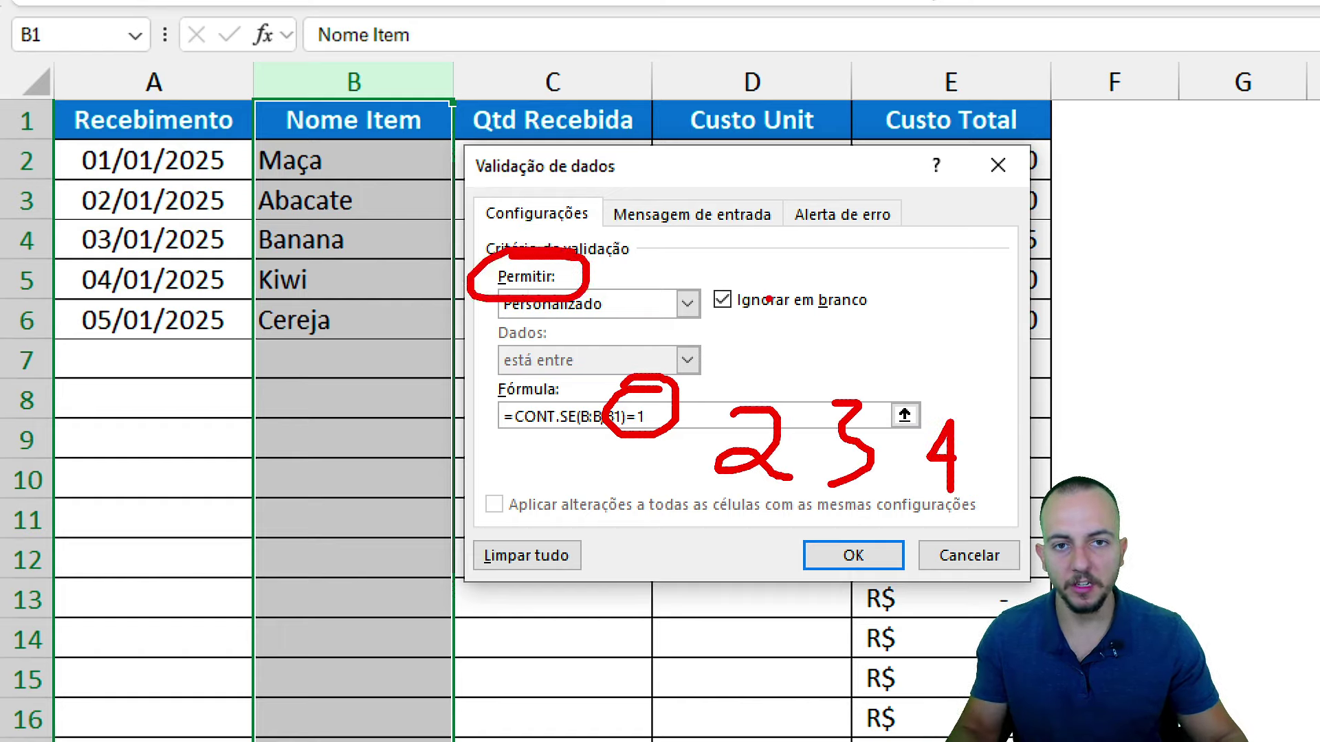
key("Escape")
Step: Enter the input message 'Insira o novo produto.' for the Nome Item cells
left_click(716, 222)
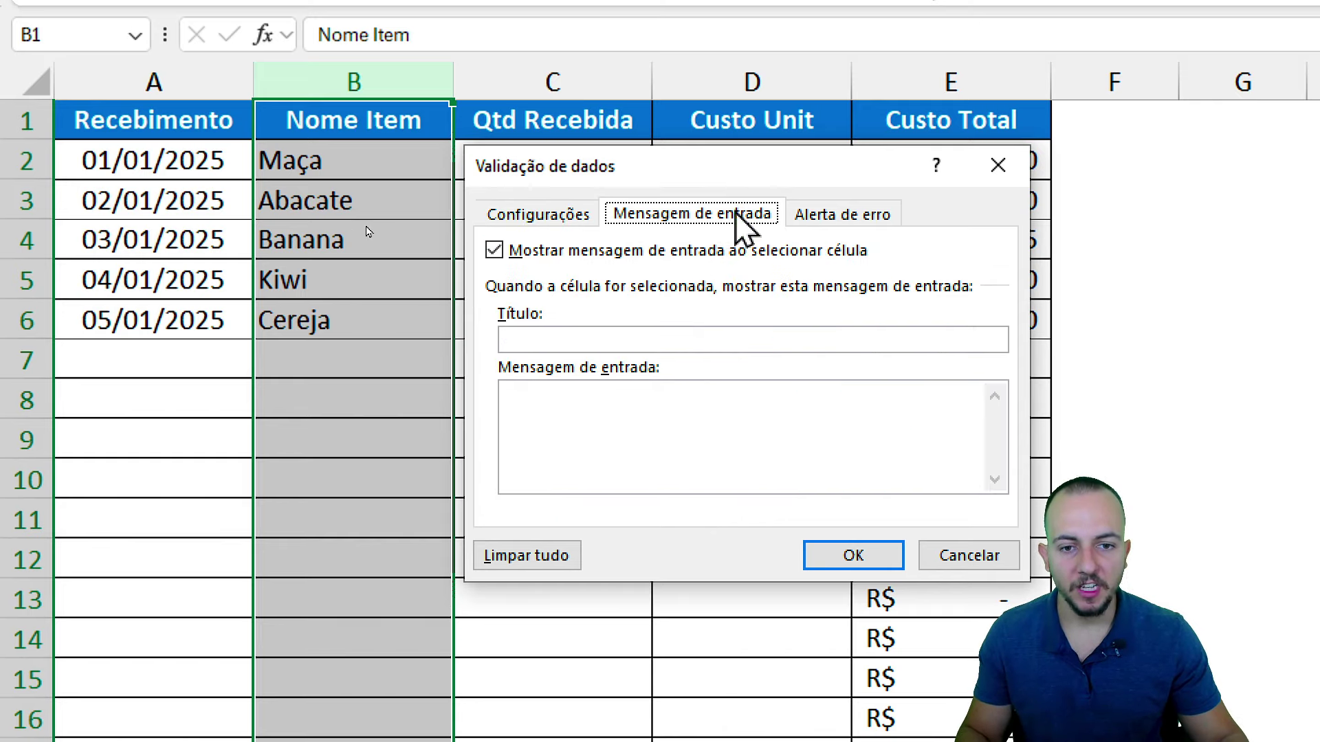
left_click(645, 430)
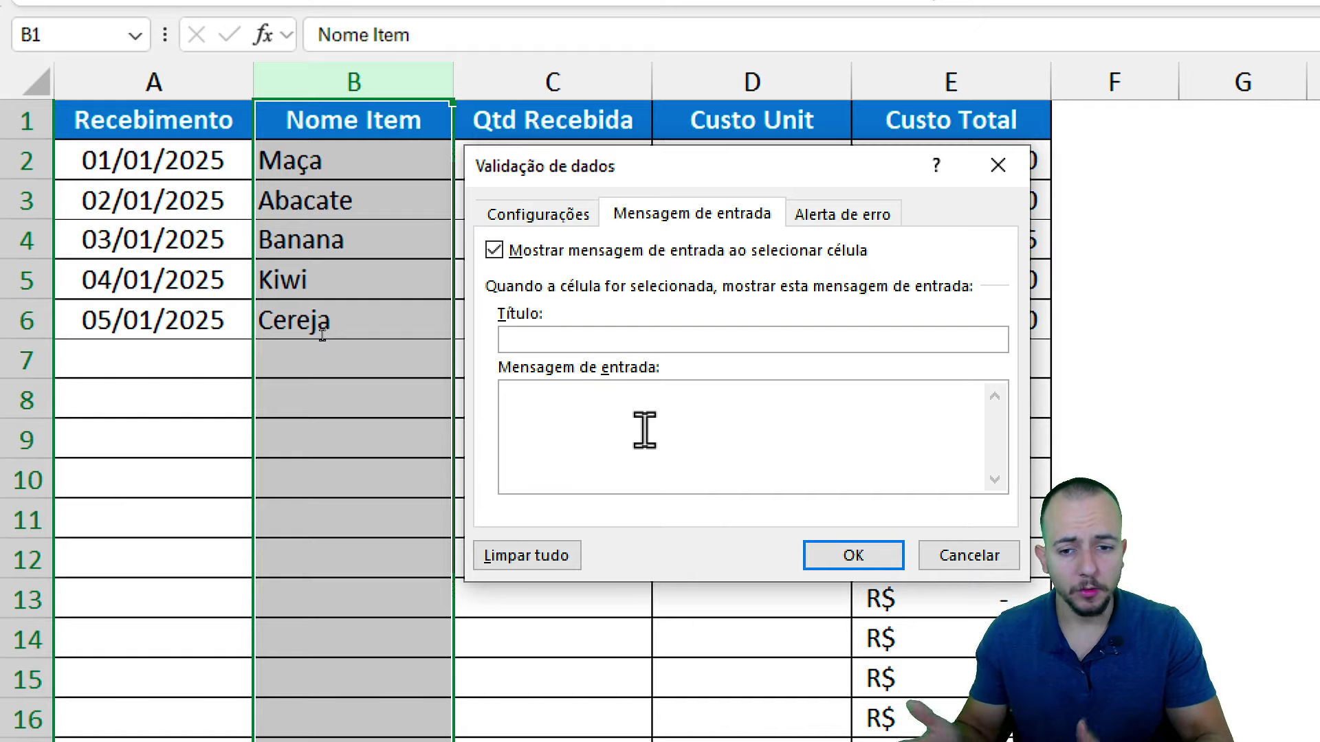
type("Insira o novo produto.")
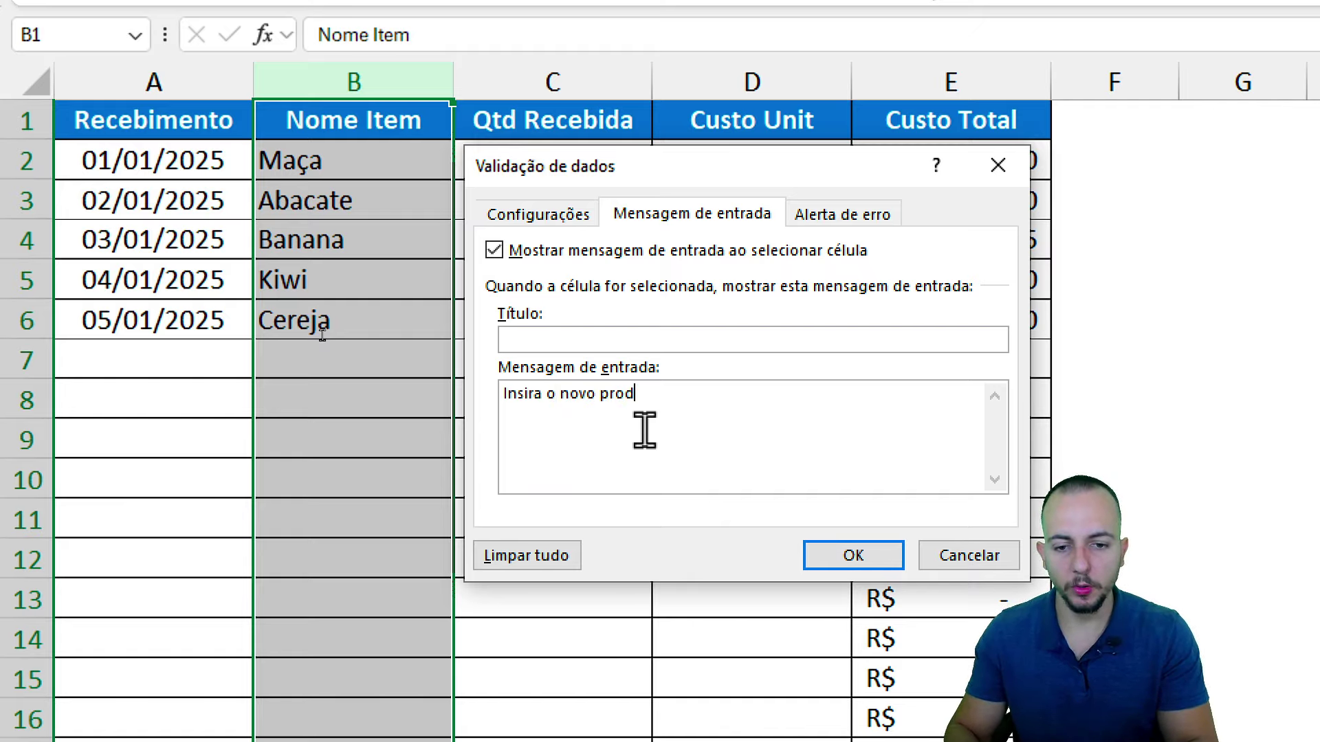
left_click(850, 215)
left_click(799, 402)
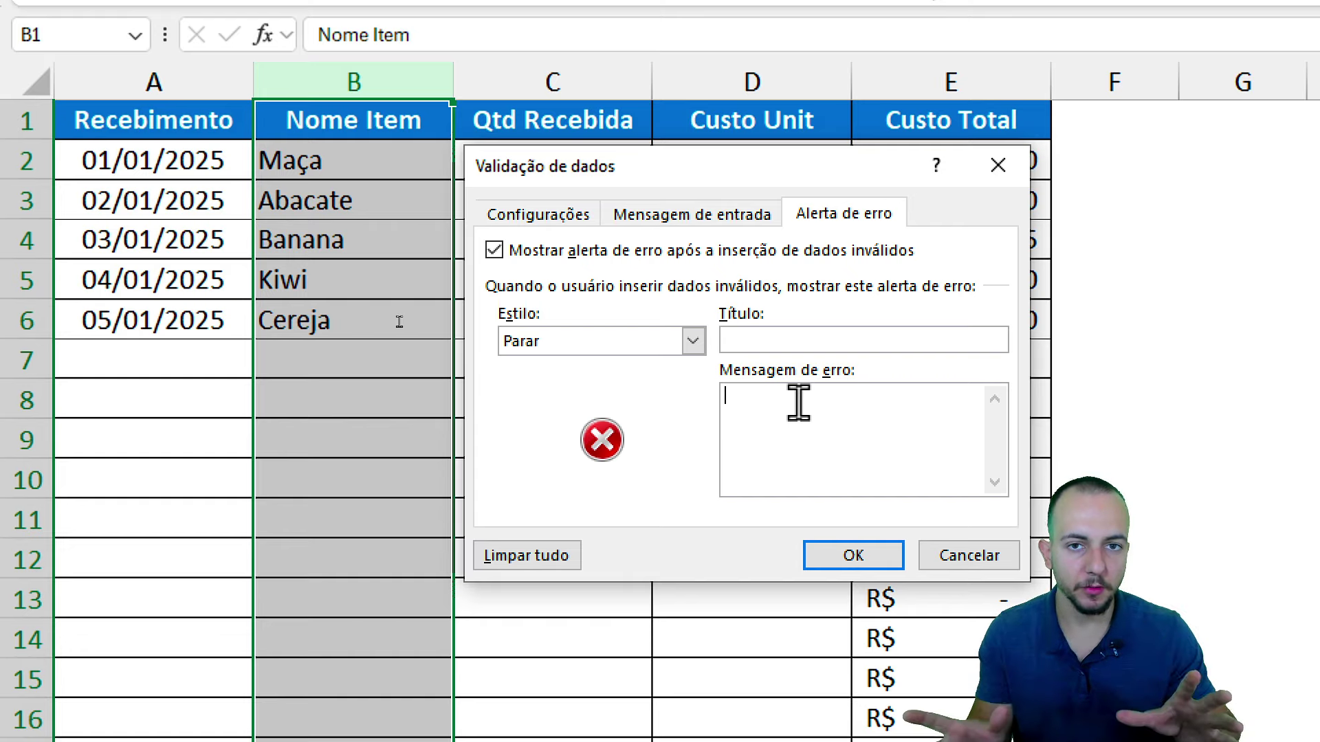
Step: Give the Parar error alert the title 'Erro' and message 'Produto repetido. Insira um novo produto.'
left_click(757, 341)
type("Produto repetido. Insira um novo produto.")
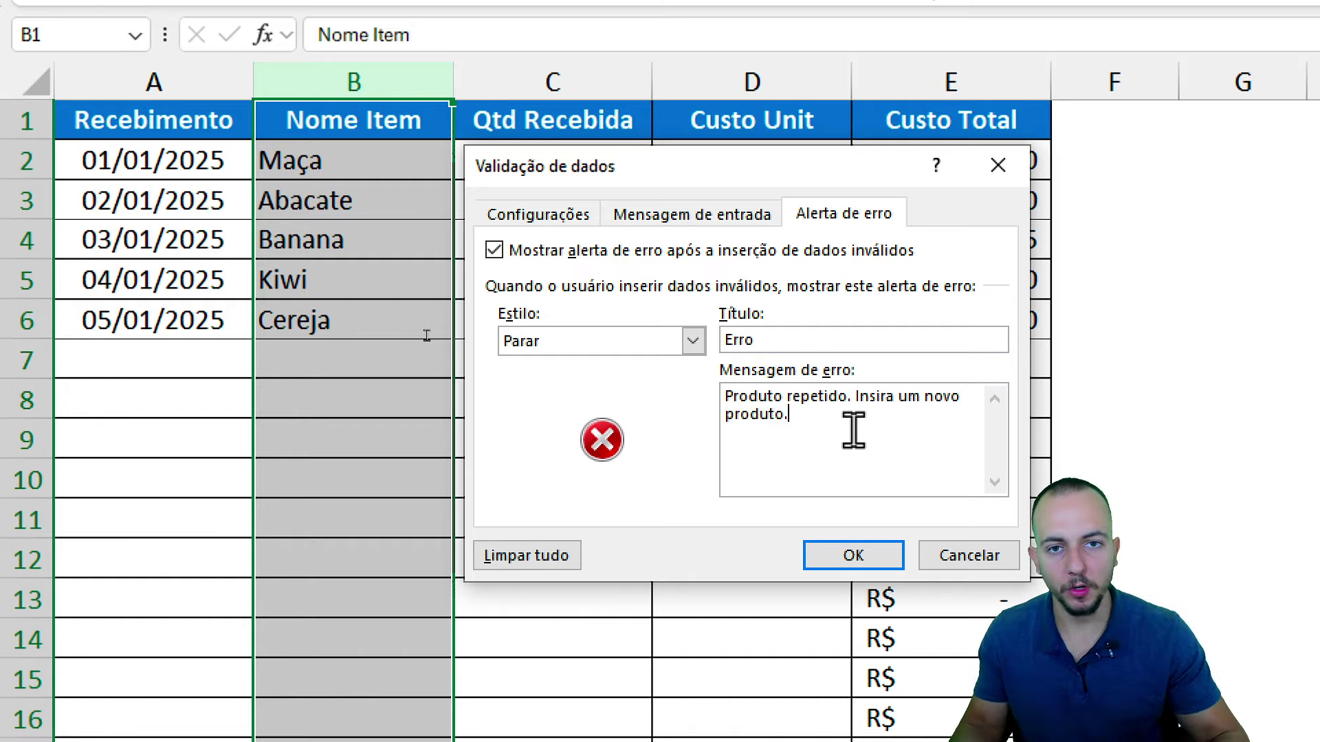
Step: Apply the validation and check the 'Insira o novo produto.' prompt on cells B7, B8 and B10
left_click(859, 555)
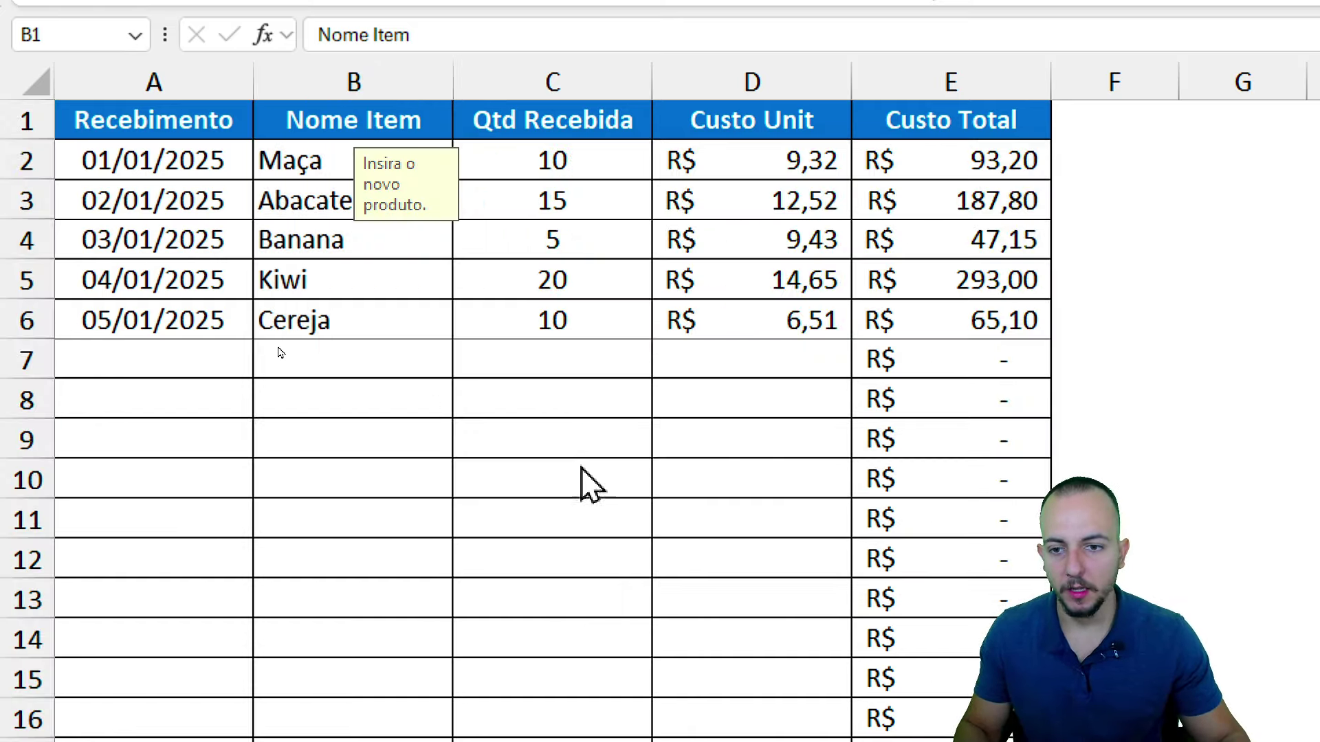
left_click(336, 360)
left_click(323, 399)
left_click(307, 481)
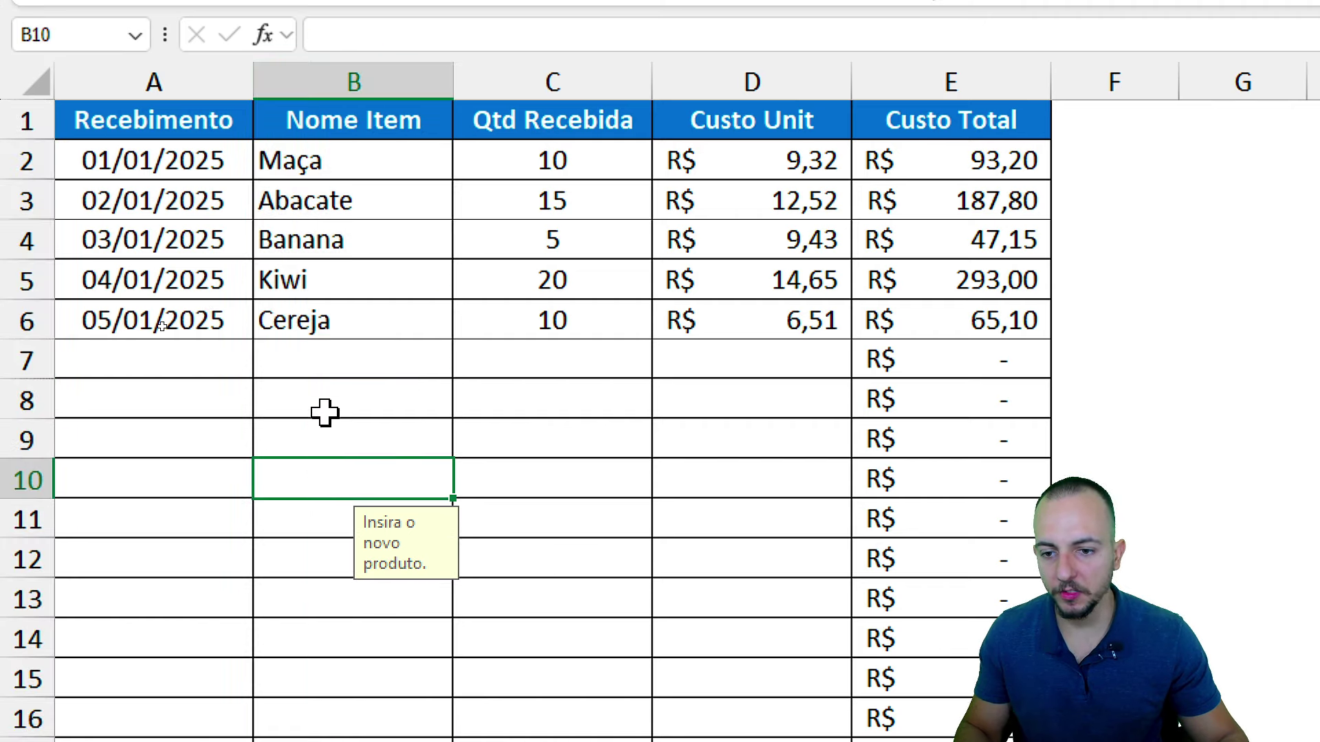
left_click(328, 401)
left_click_drag(341, 412, 474, 514)
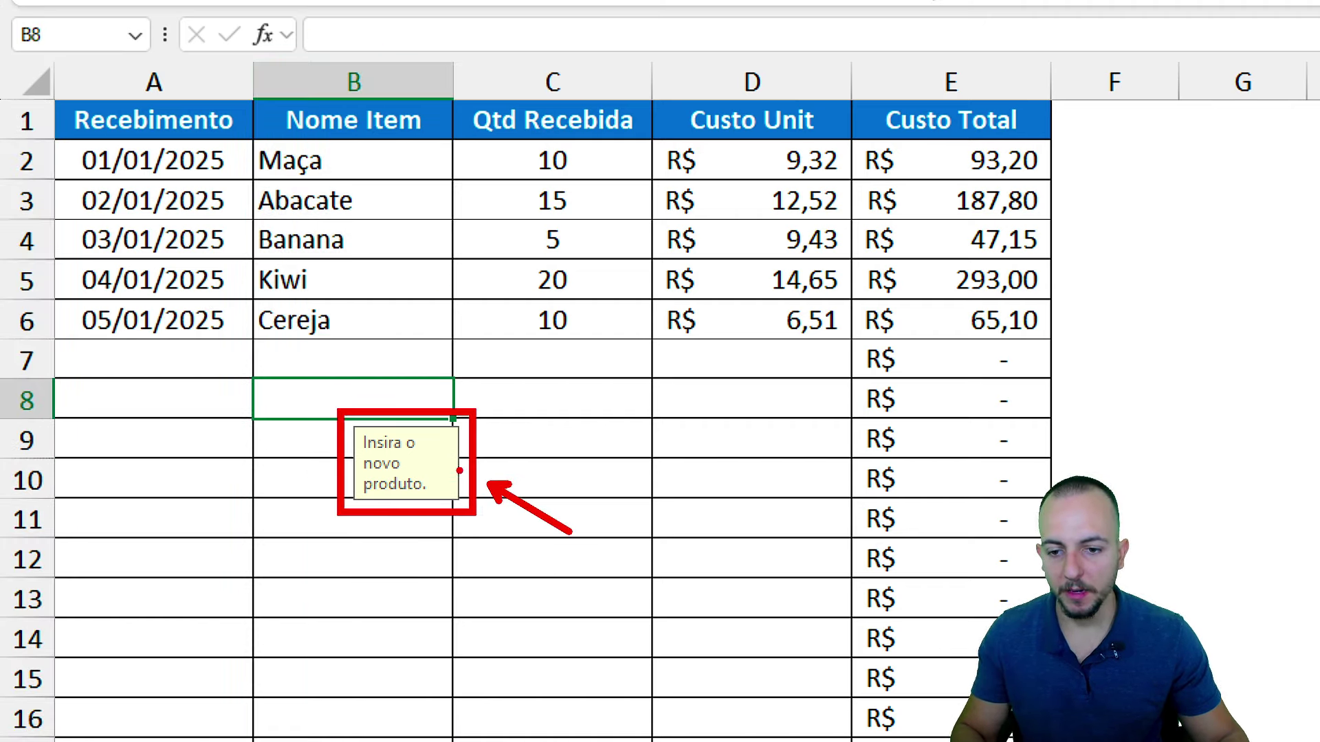
key("Escape")
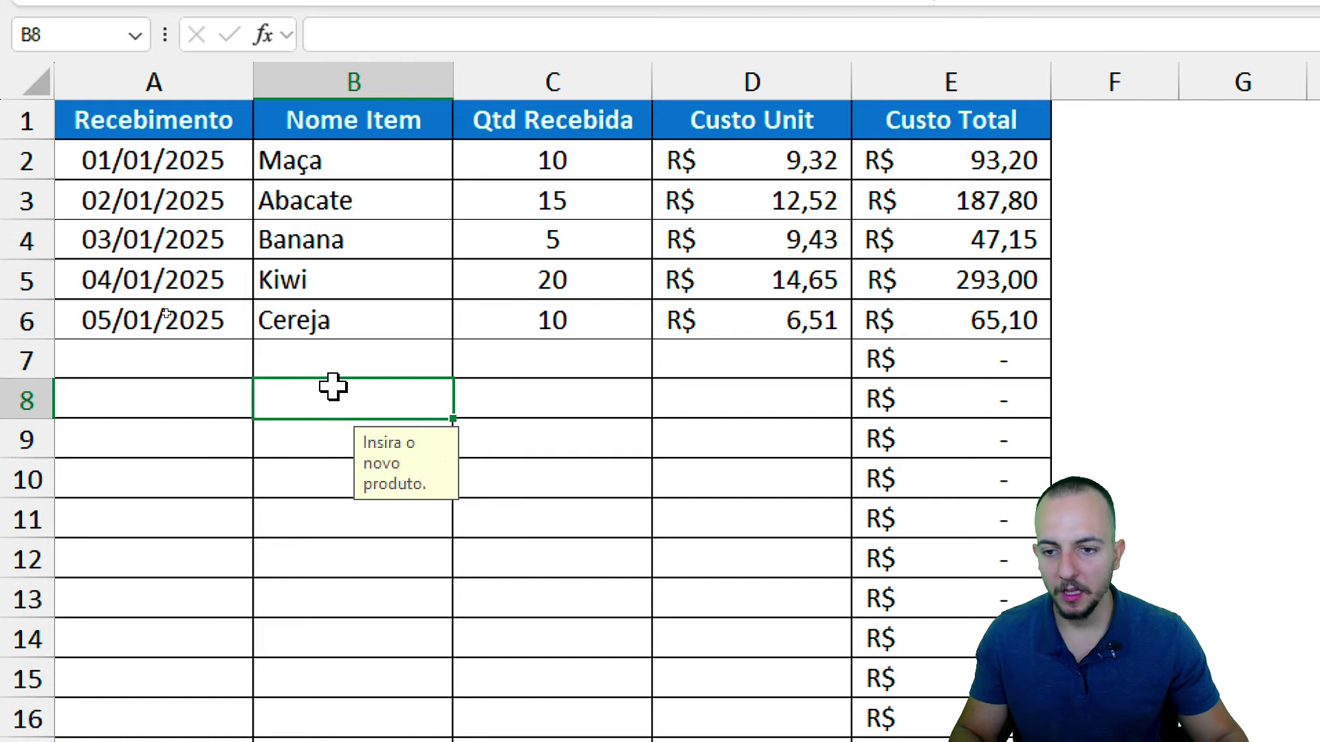
Step: Try a duplicate Maça in B9, retry after the error, and enter Item 123 instead
left_click_drag(389, 164, 344, 357)
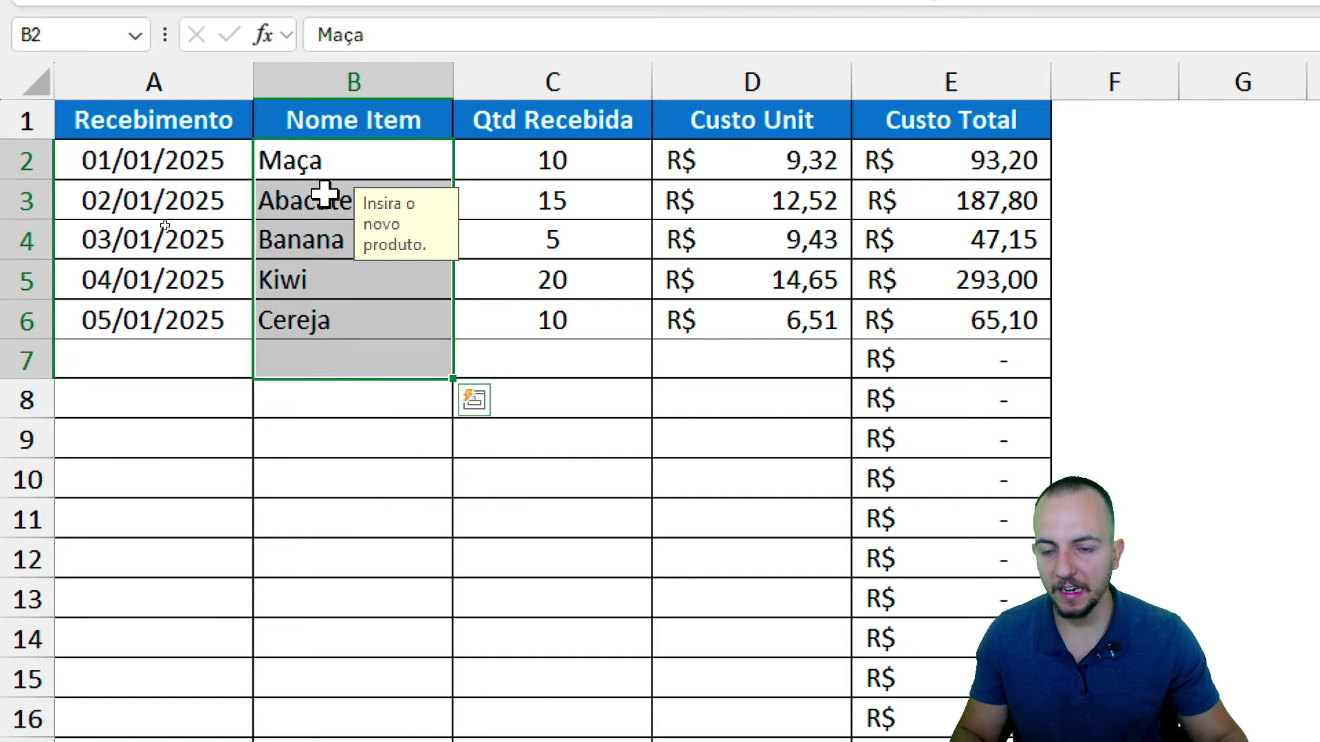
key("Down")
key("Down")
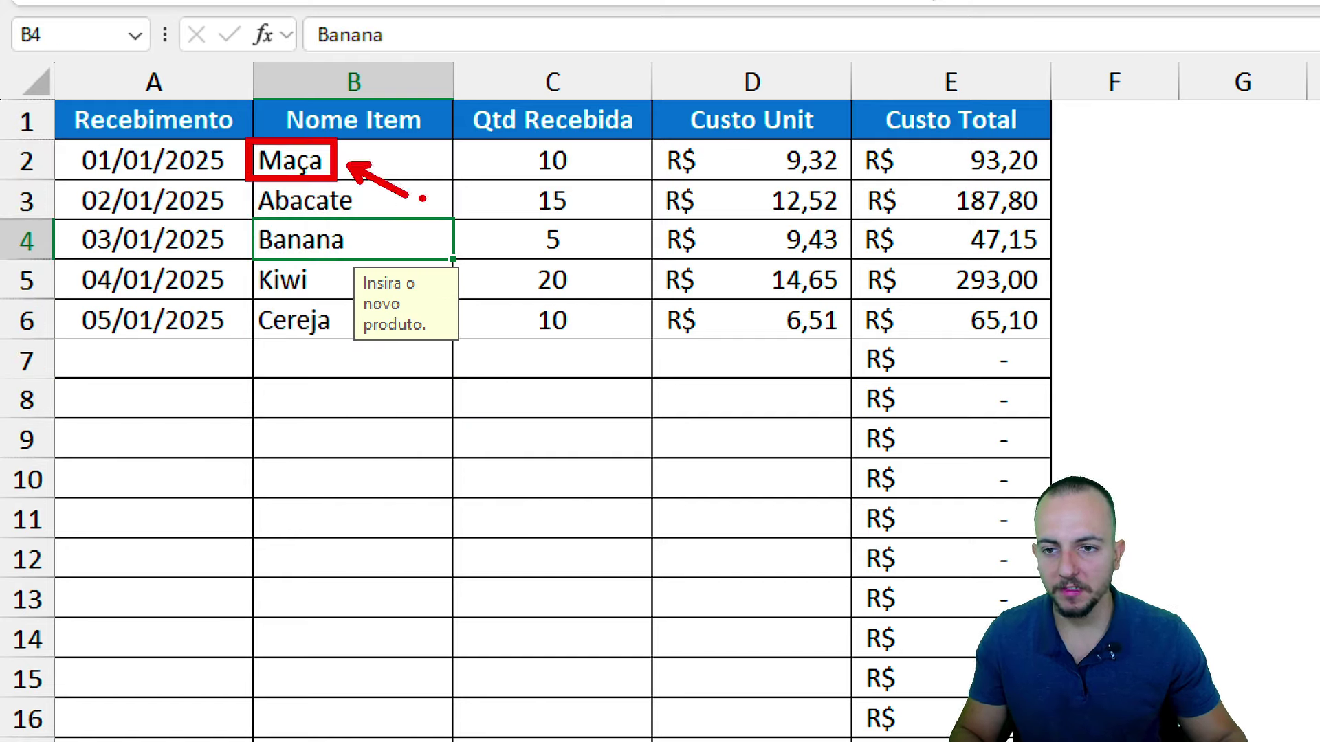
key("Escape")
key("Down")
key("Down")
key("Down")
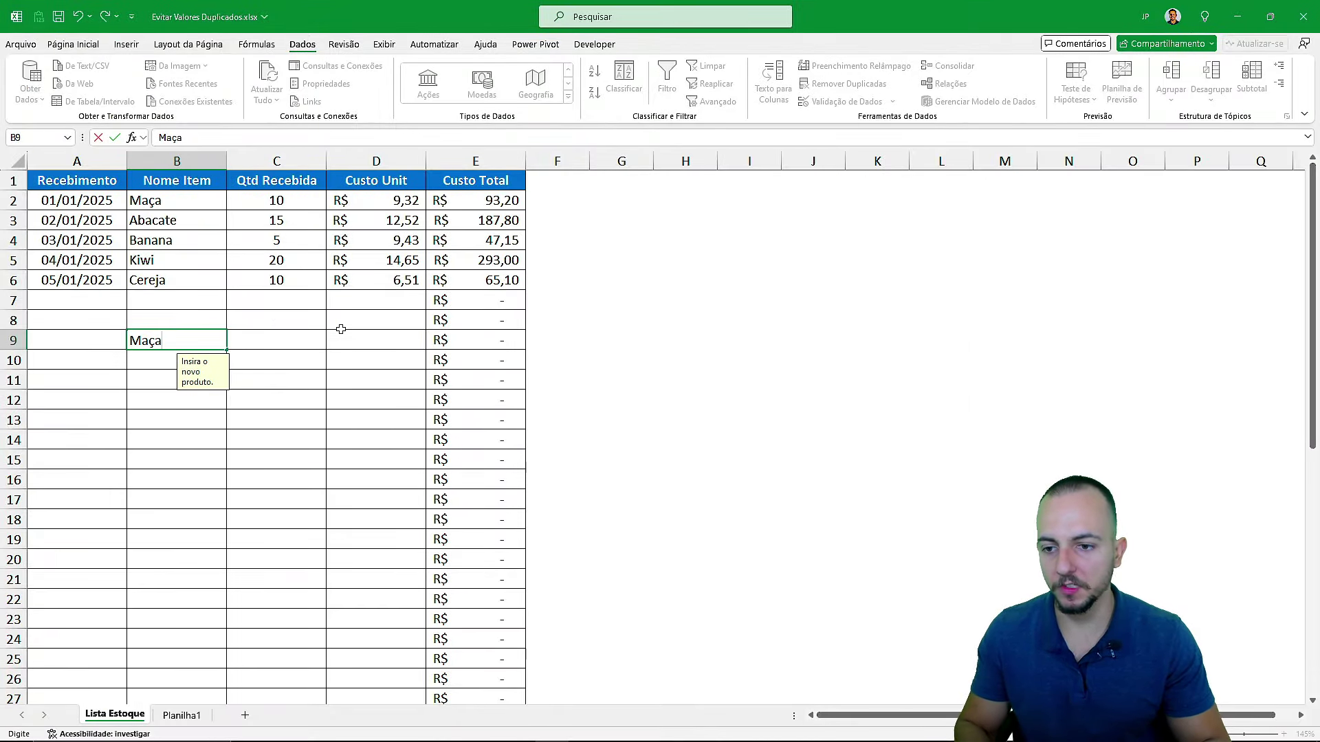
key("Return")
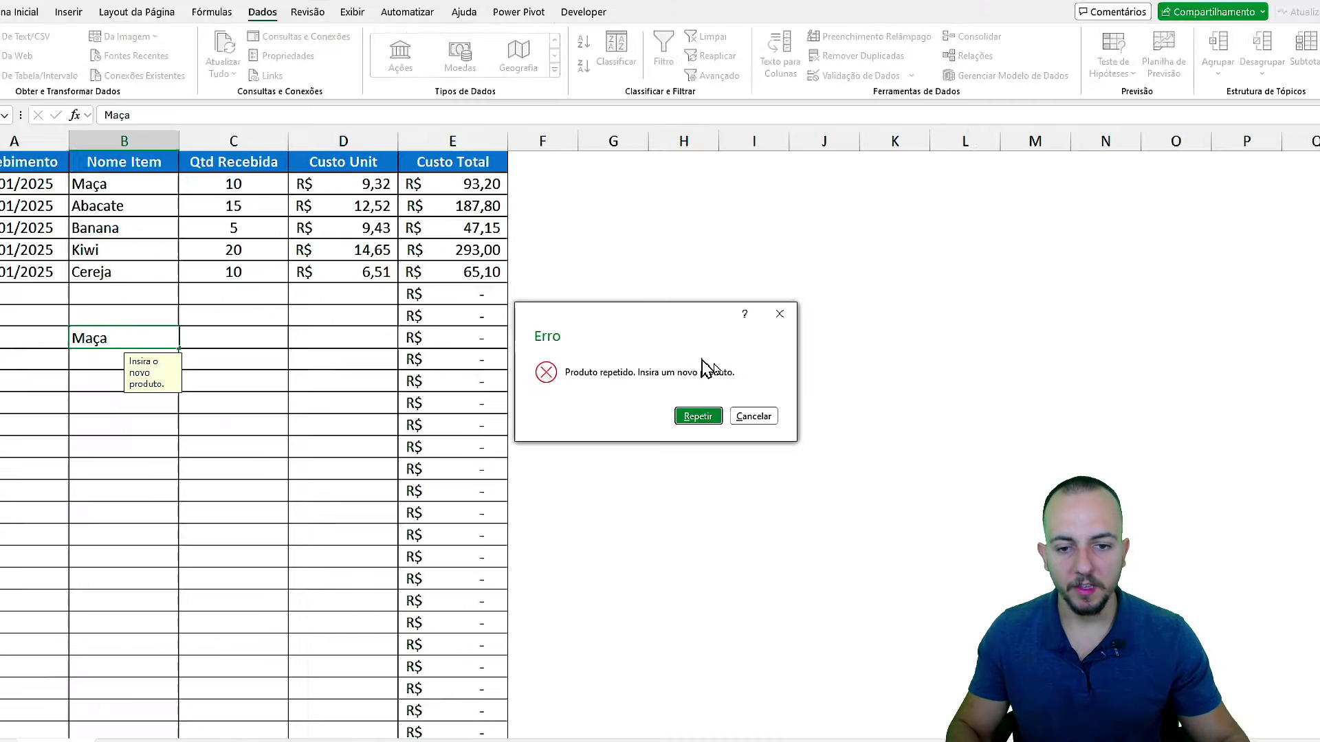
left_click_drag(400, 346, 753, 379)
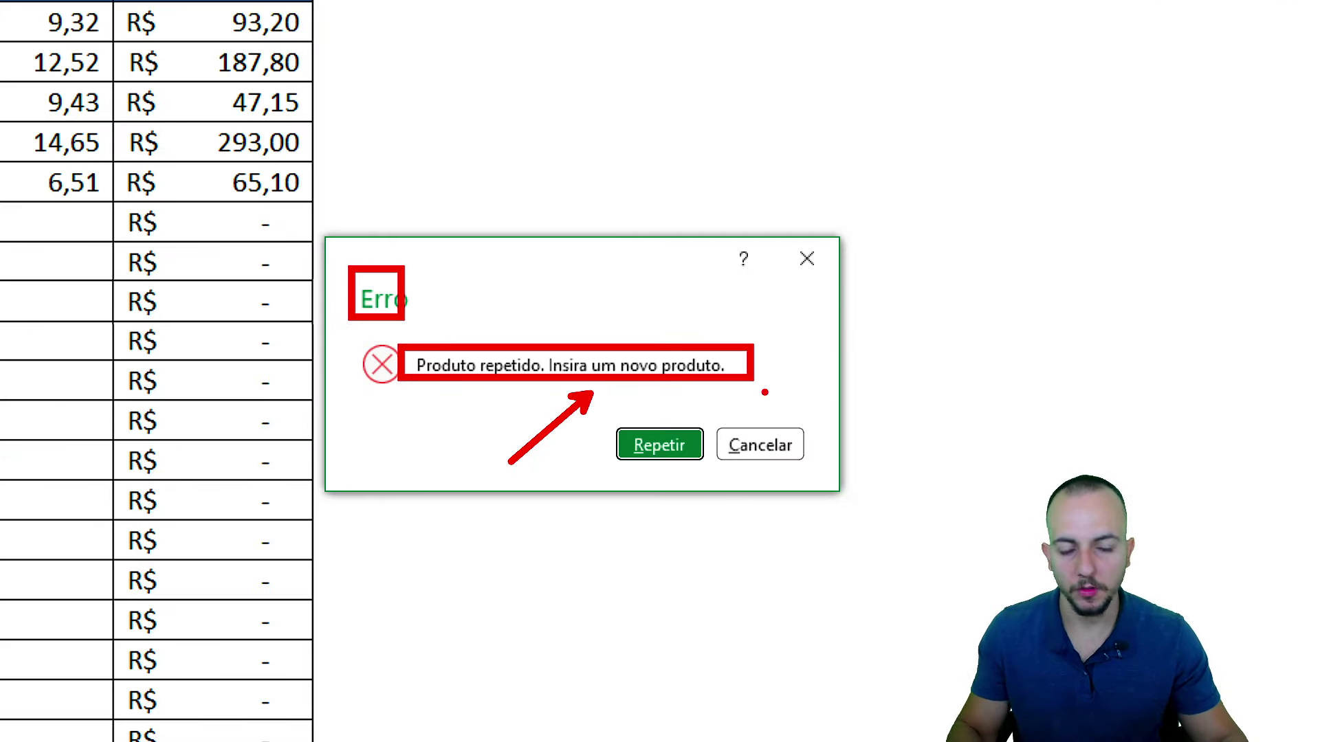
left_click(627, 454)
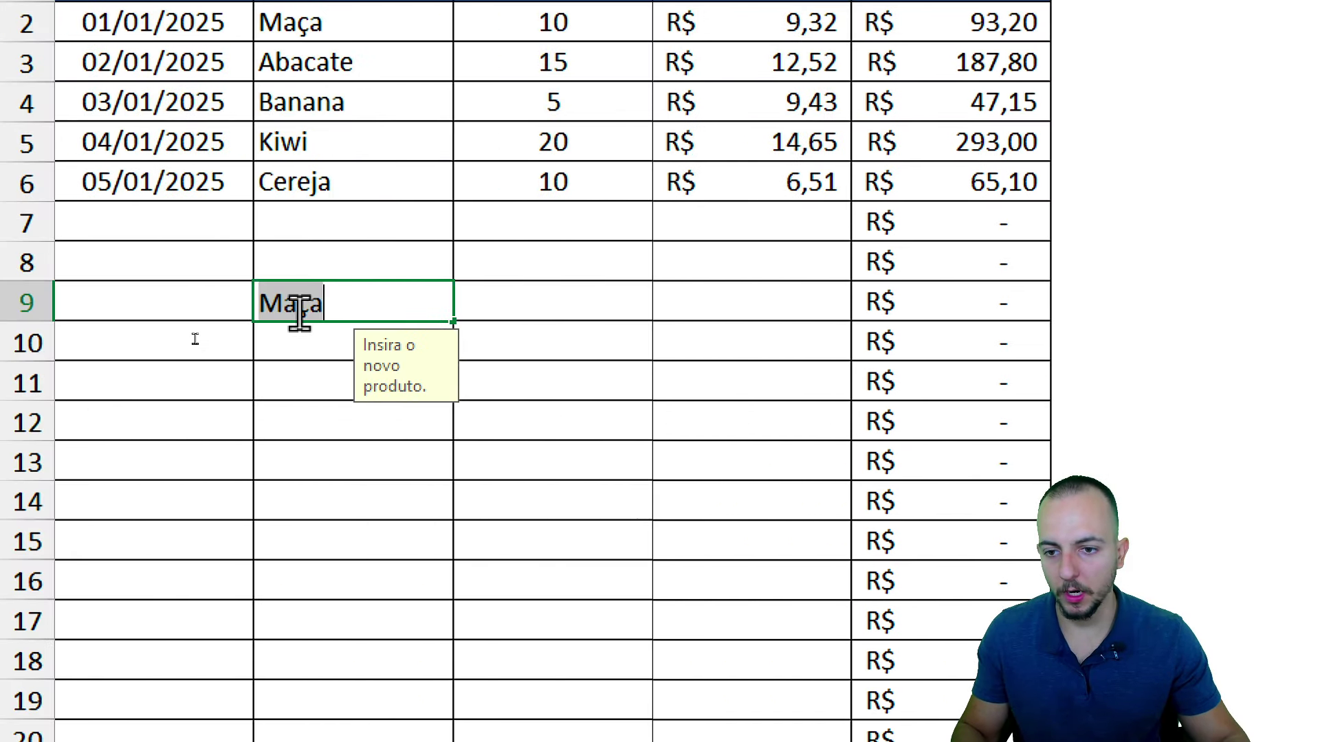
type("Item 123")
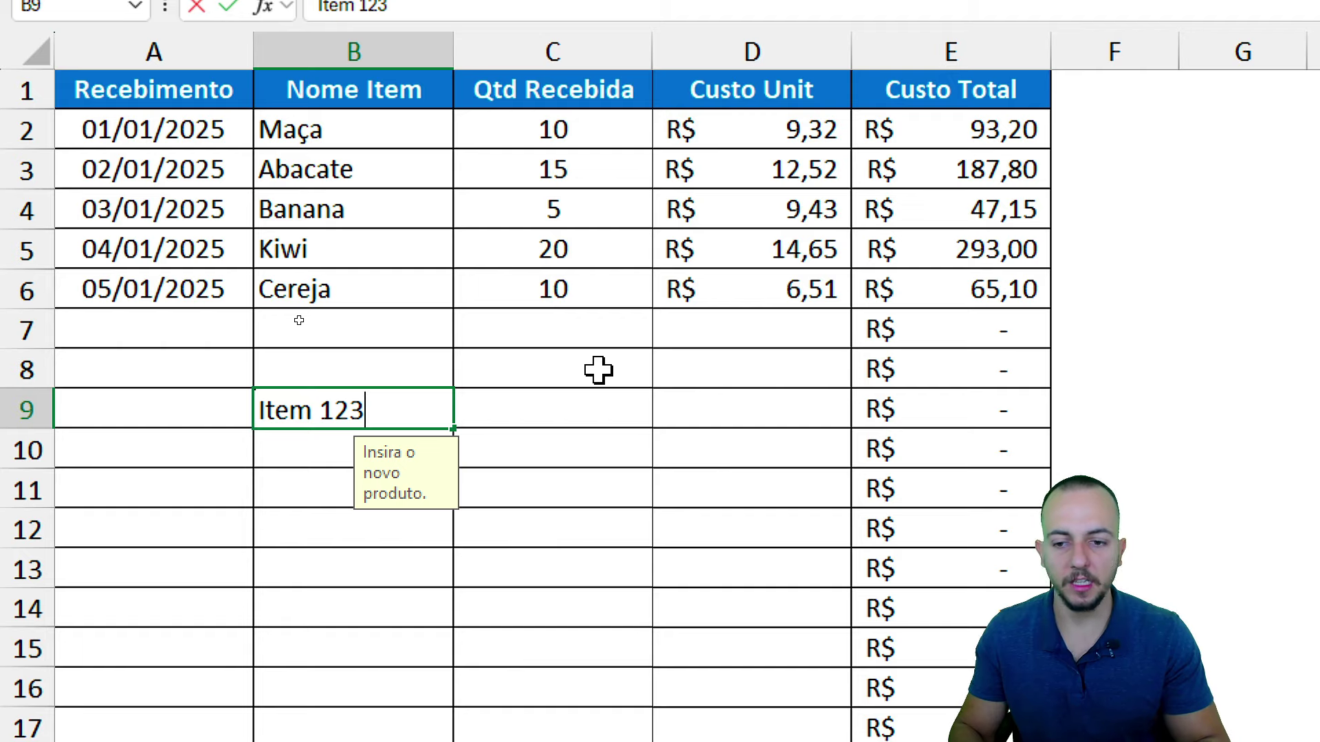
key("Return")
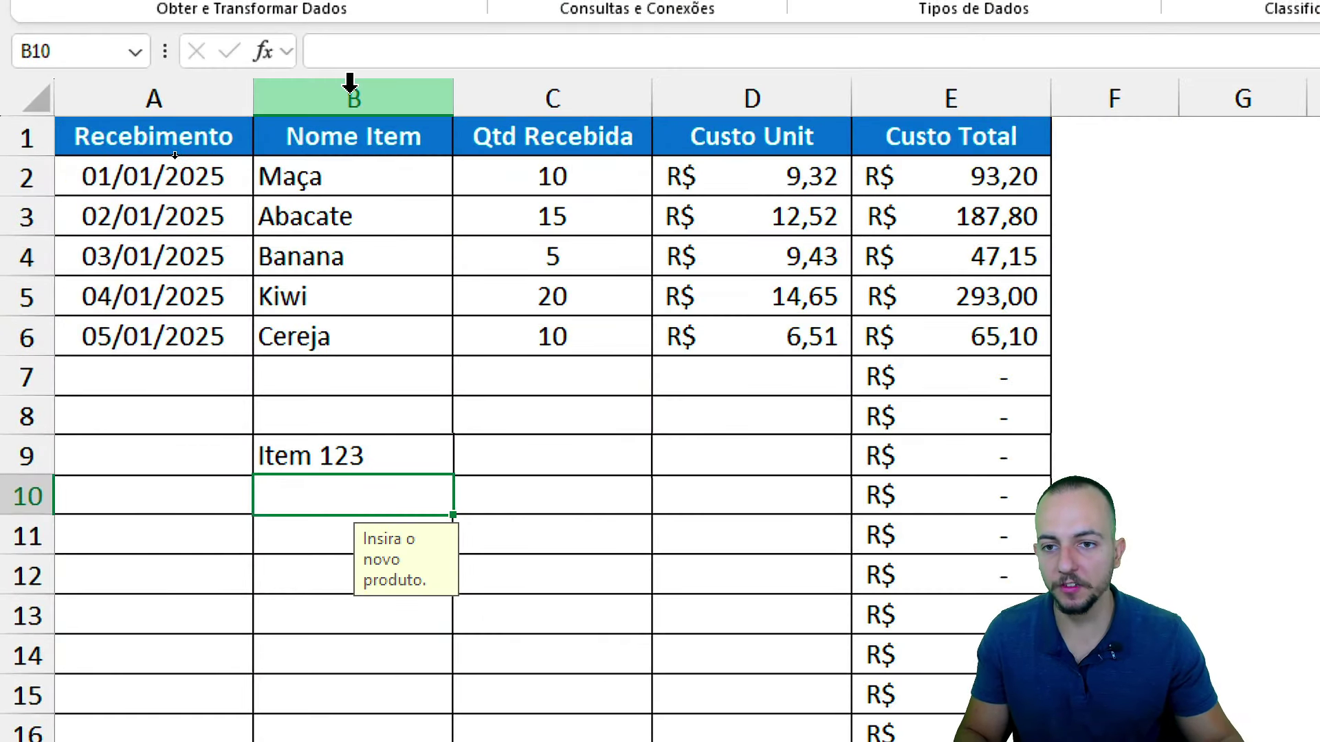
Step: Clear both validation messages and set Permitir to Qualquer valor for column B
left_click(176, 160)
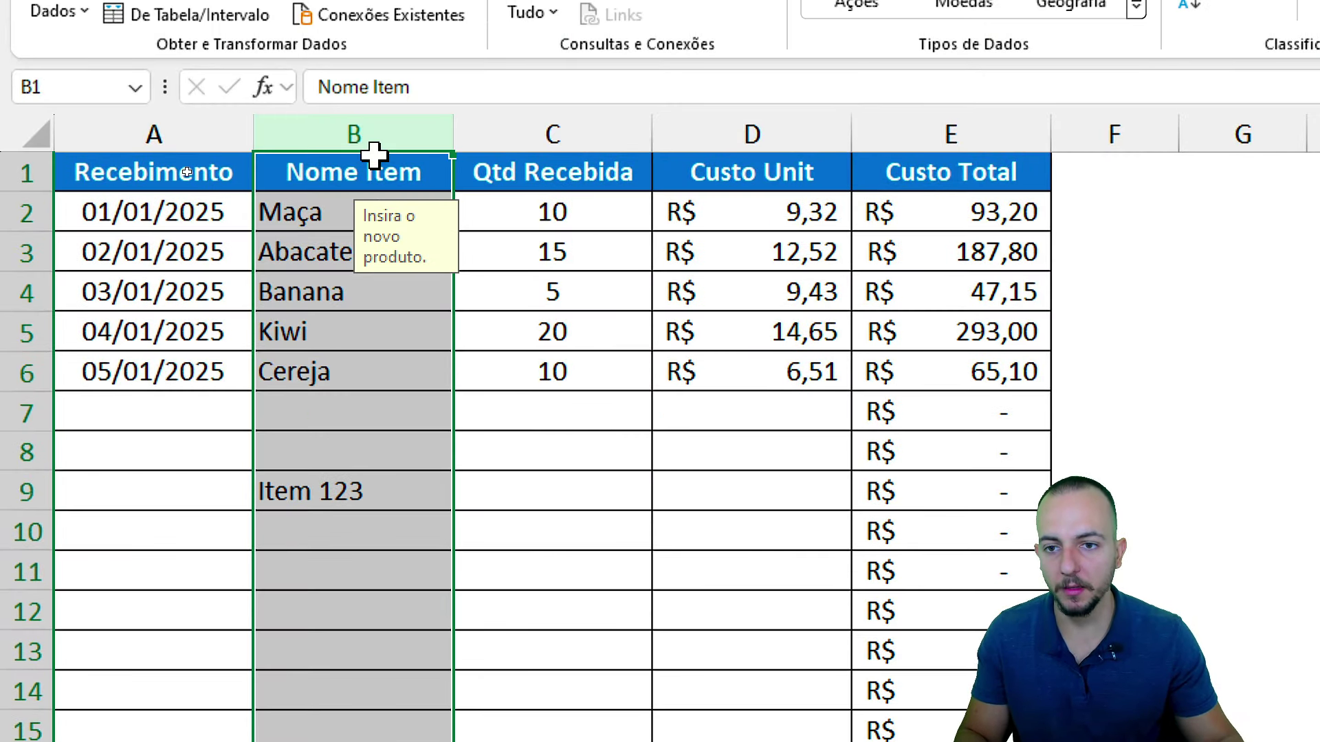
left_click(725, 103)
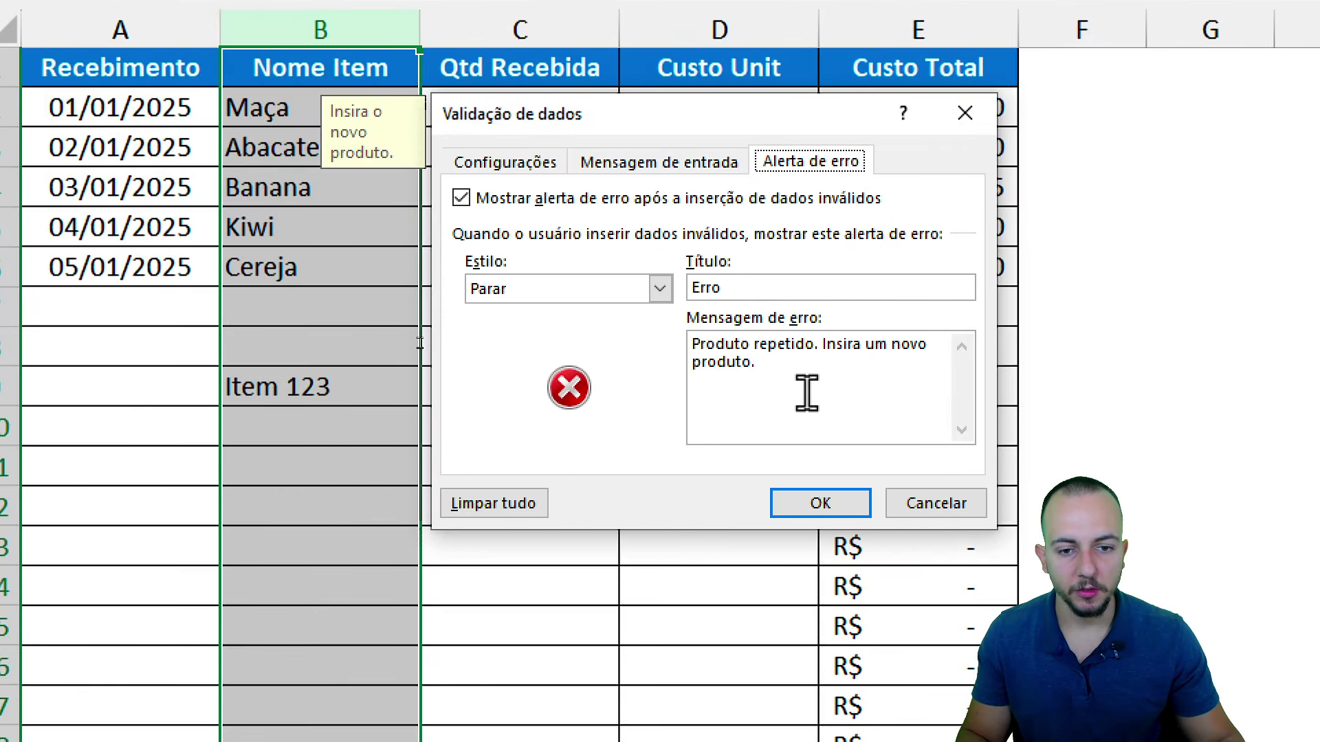
left_click_drag(807, 392, 612, 348)
key("Delete")
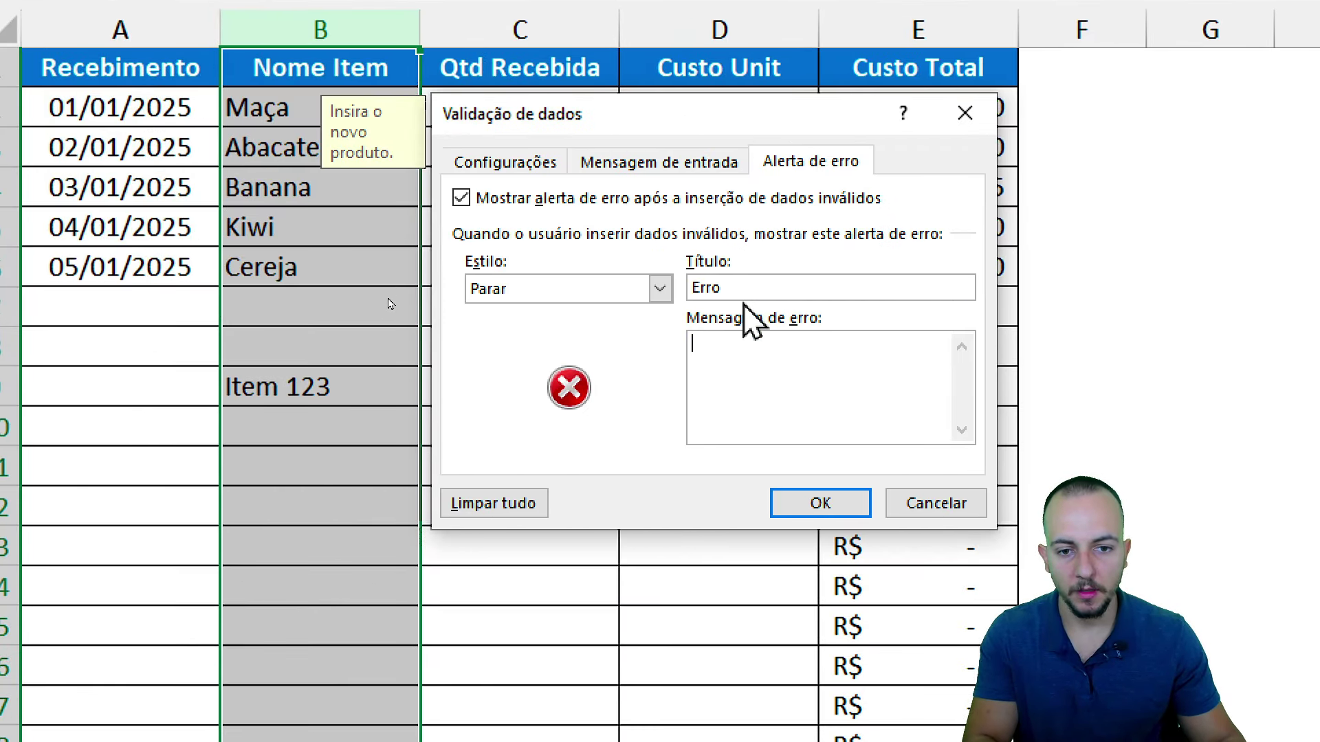
left_click(659, 162)
left_click_drag(704, 341, 397, 339)
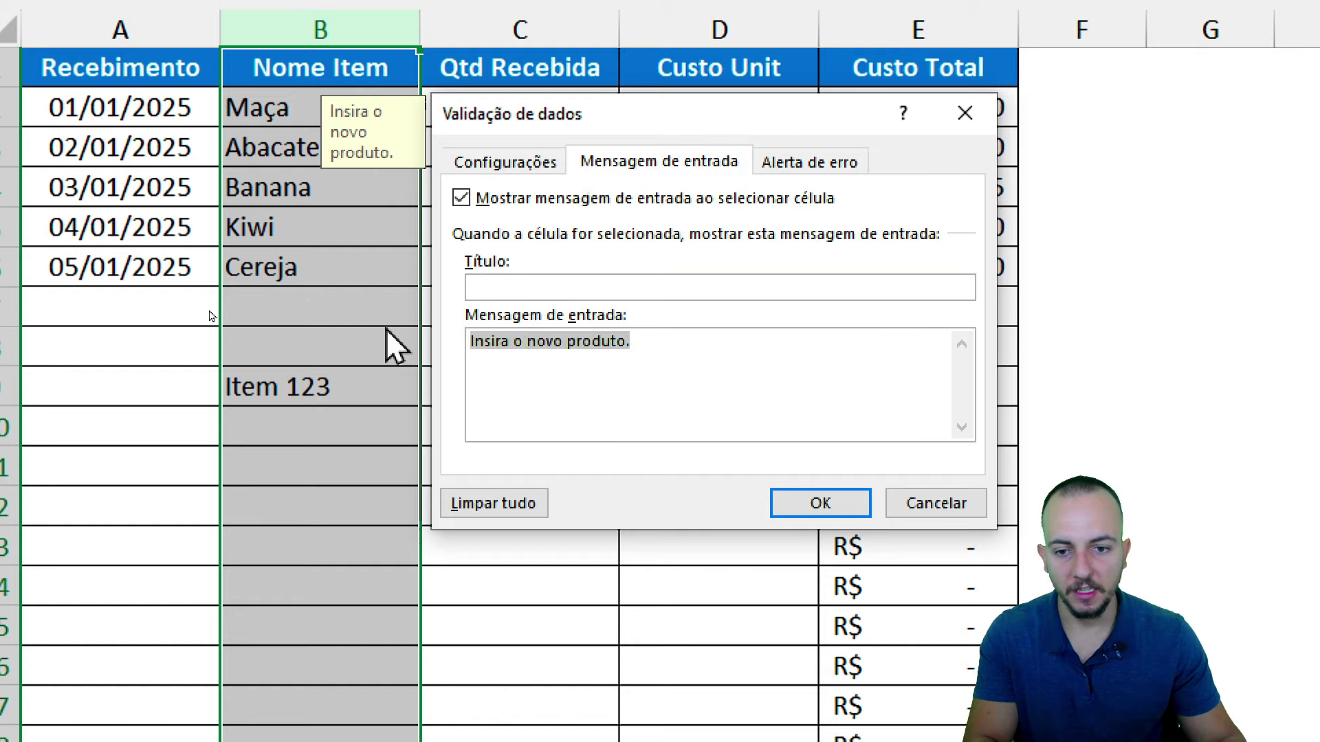
key("Delete")
left_click(535, 168)
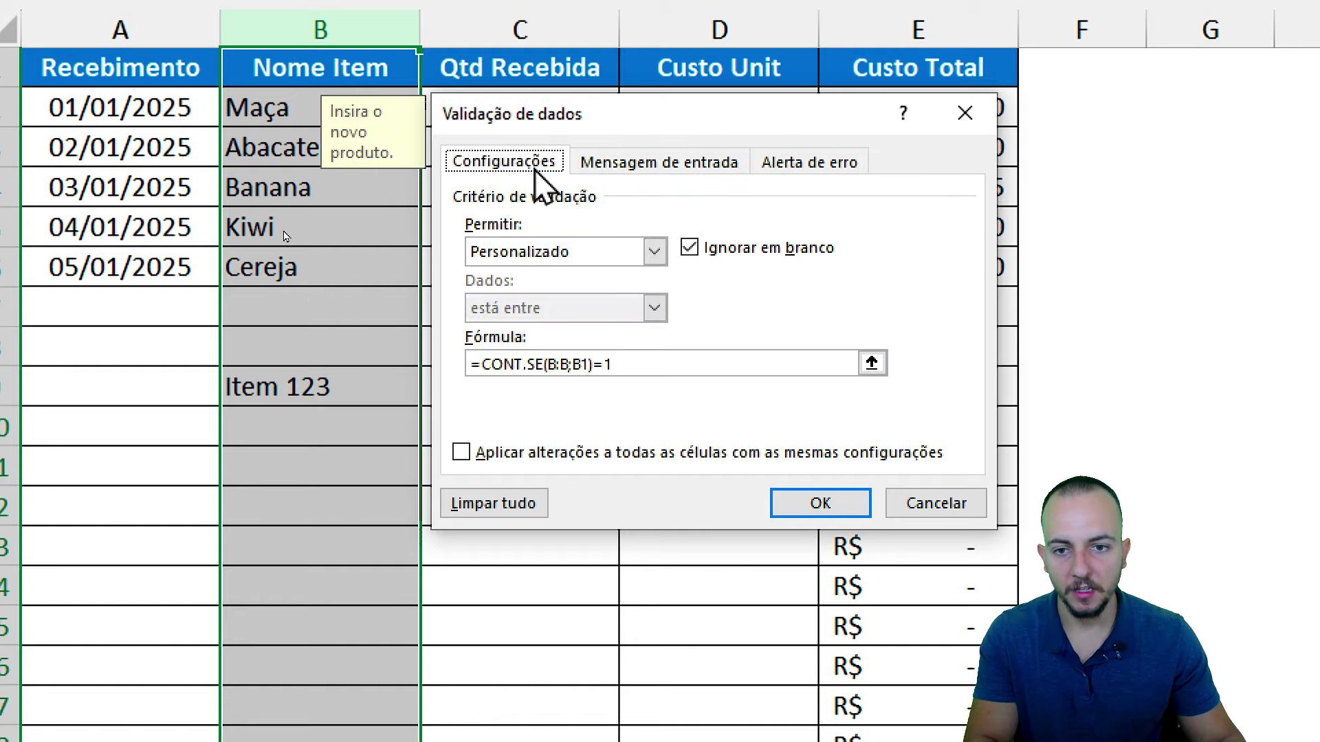
left_click(550, 252)
left_click(597, 272)
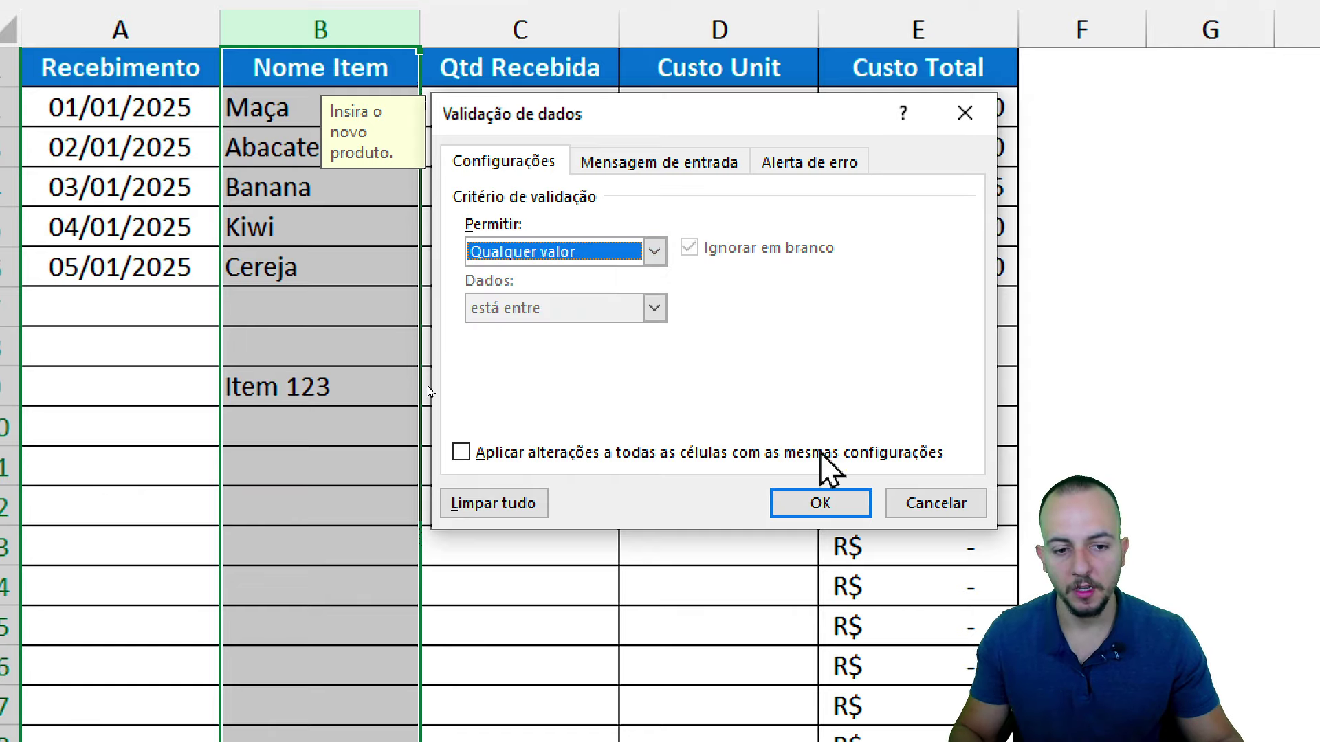
left_click(820, 502)
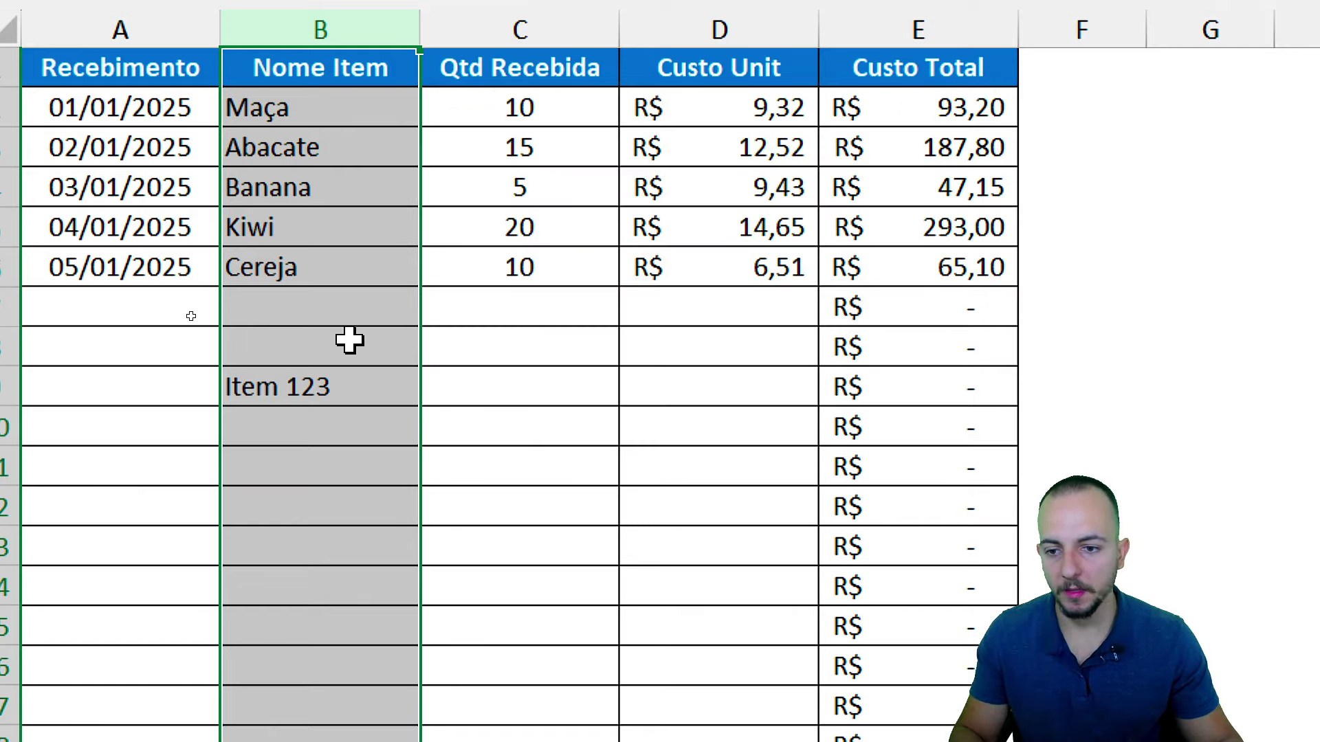
Step: Fill cells B8 through B12 with repeated Cereja entries, then select column B
left_click(351, 336)
key("Down")
key("Down")
left_click(352, 335)
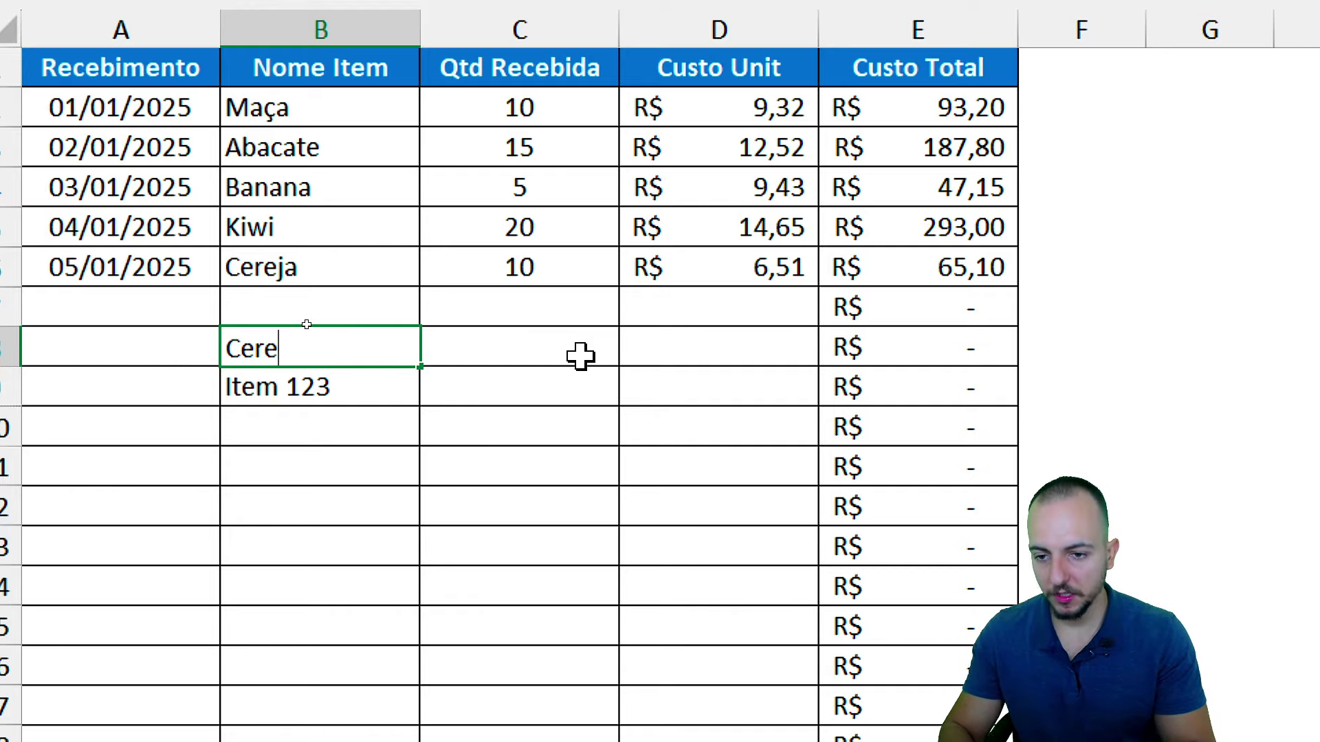
key("Down")
key("ctrl+d")
key("Down")
key("ctrl+d")
key("Down")
key("ctrl+d")
key("Down")
key("ctrl+d")
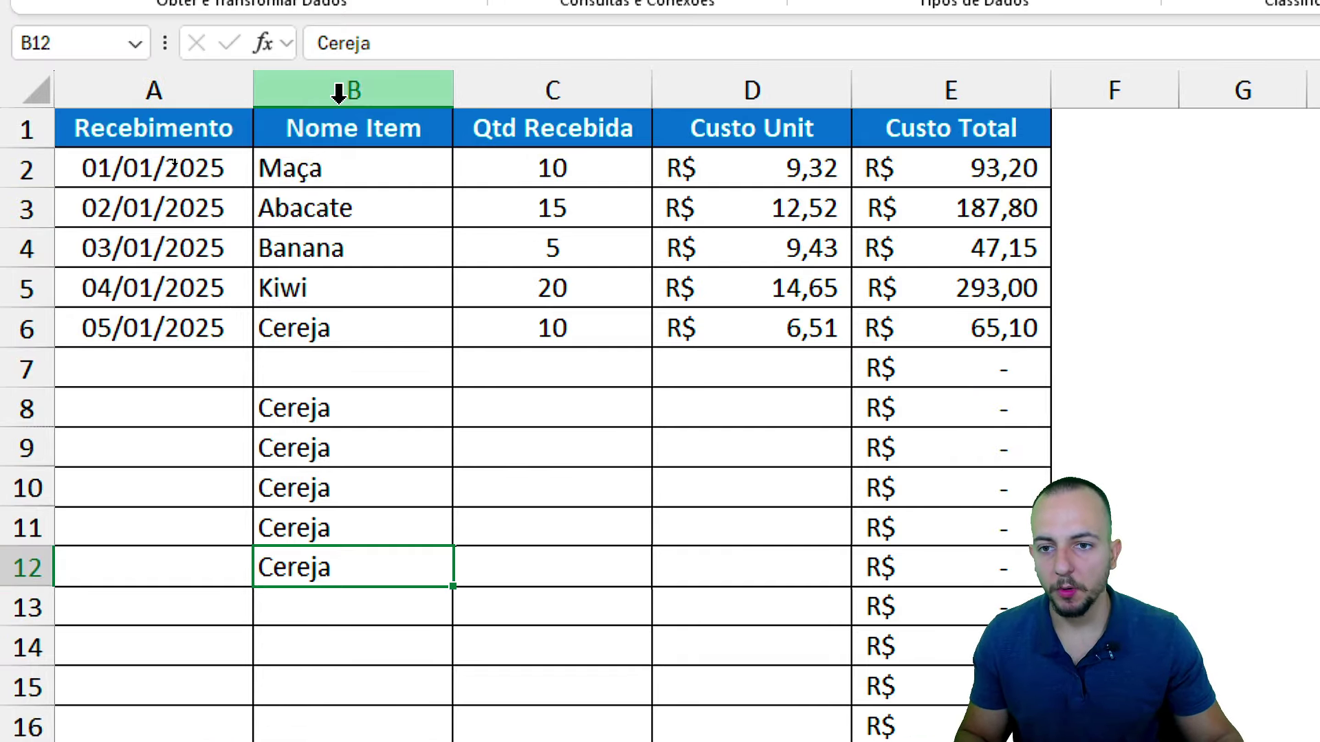
left_click(361, 83)
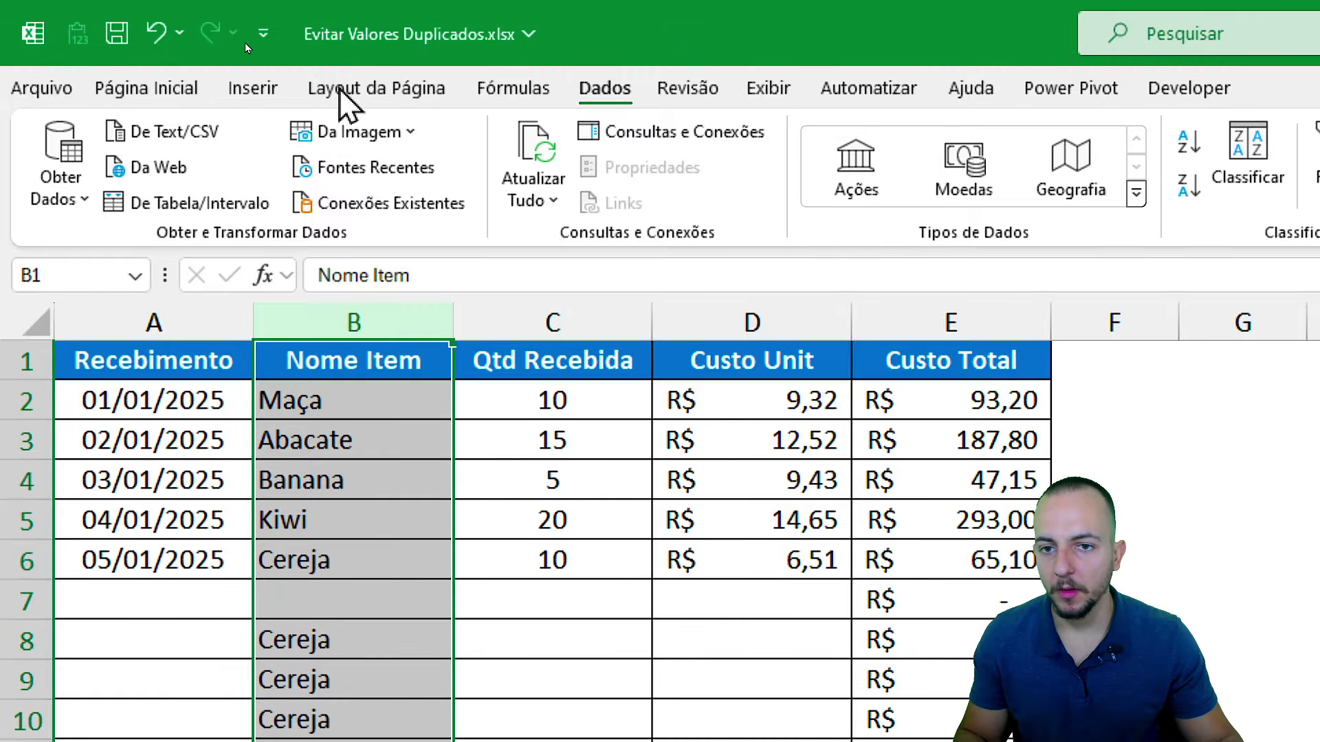
left_click(146, 88)
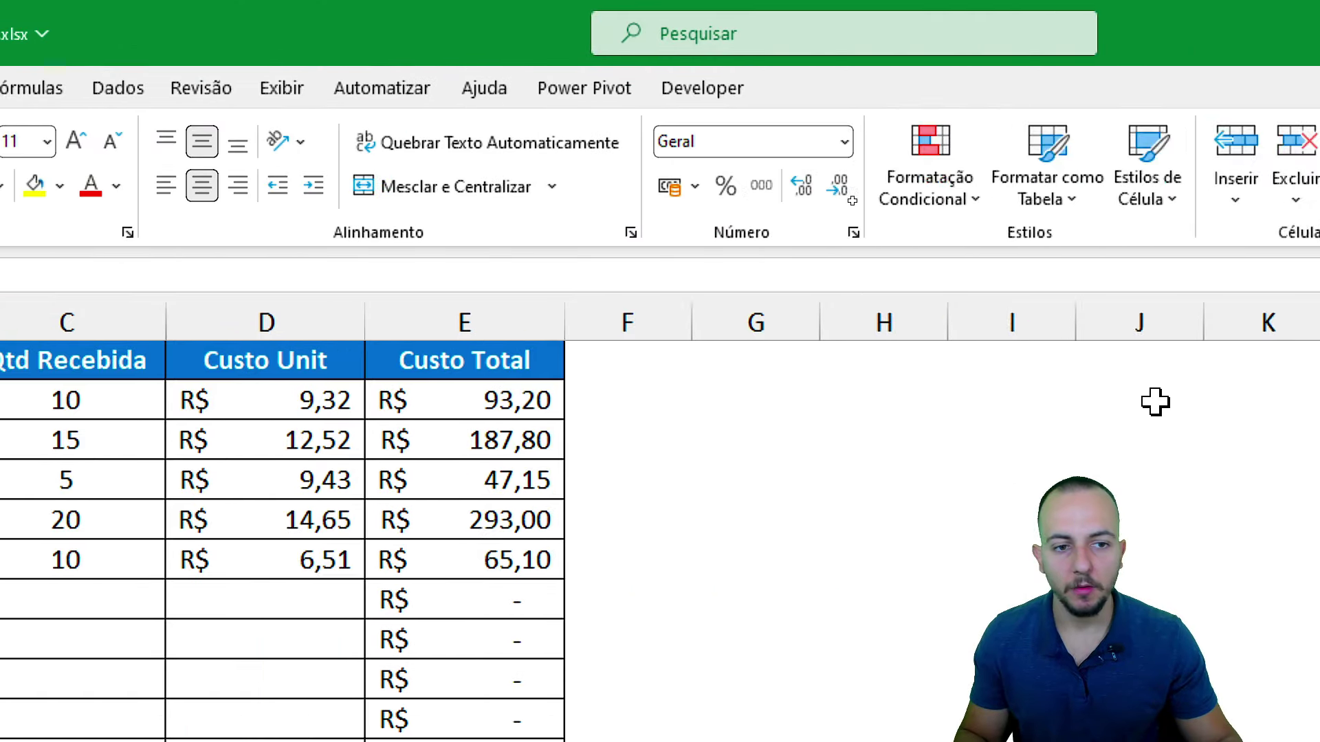
Step: Add a Valores Duplicados conditional format to column B using Light Red Fill with Dark Red Text
left_click(398, 198)
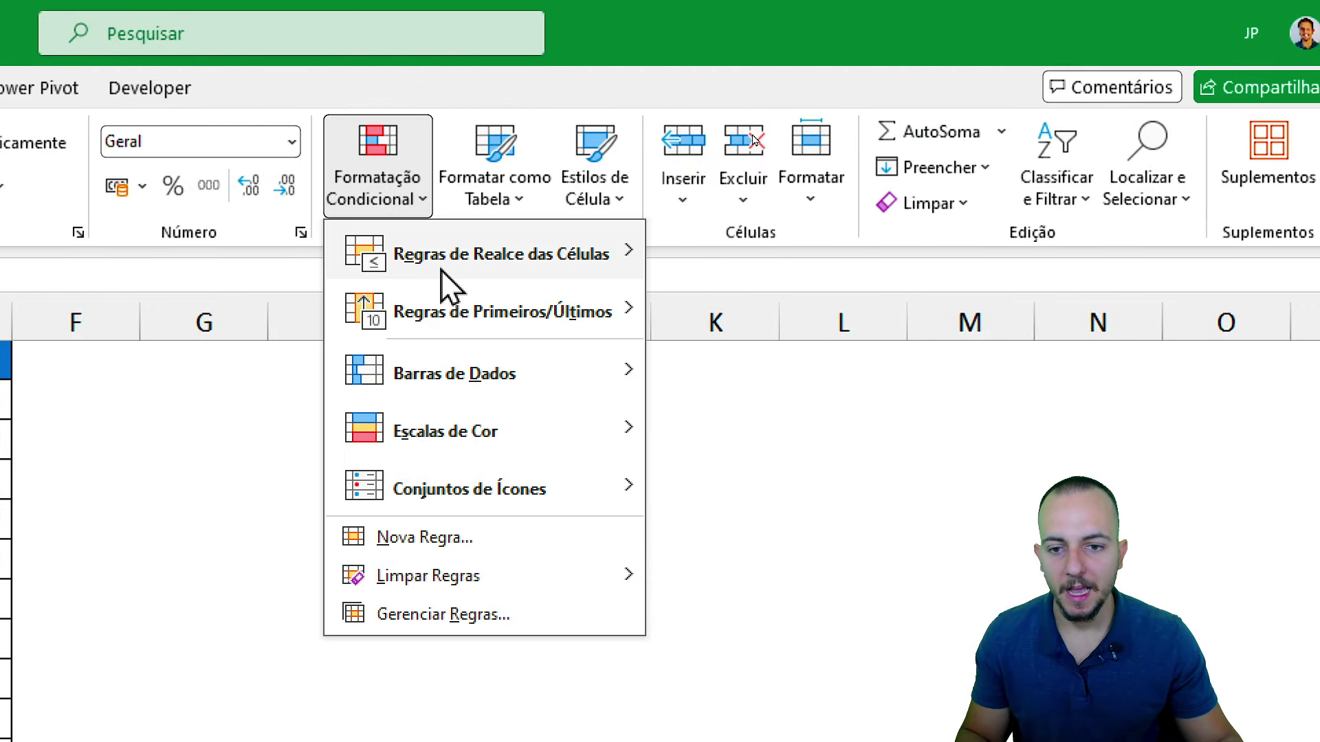
mouse_move(501, 254)
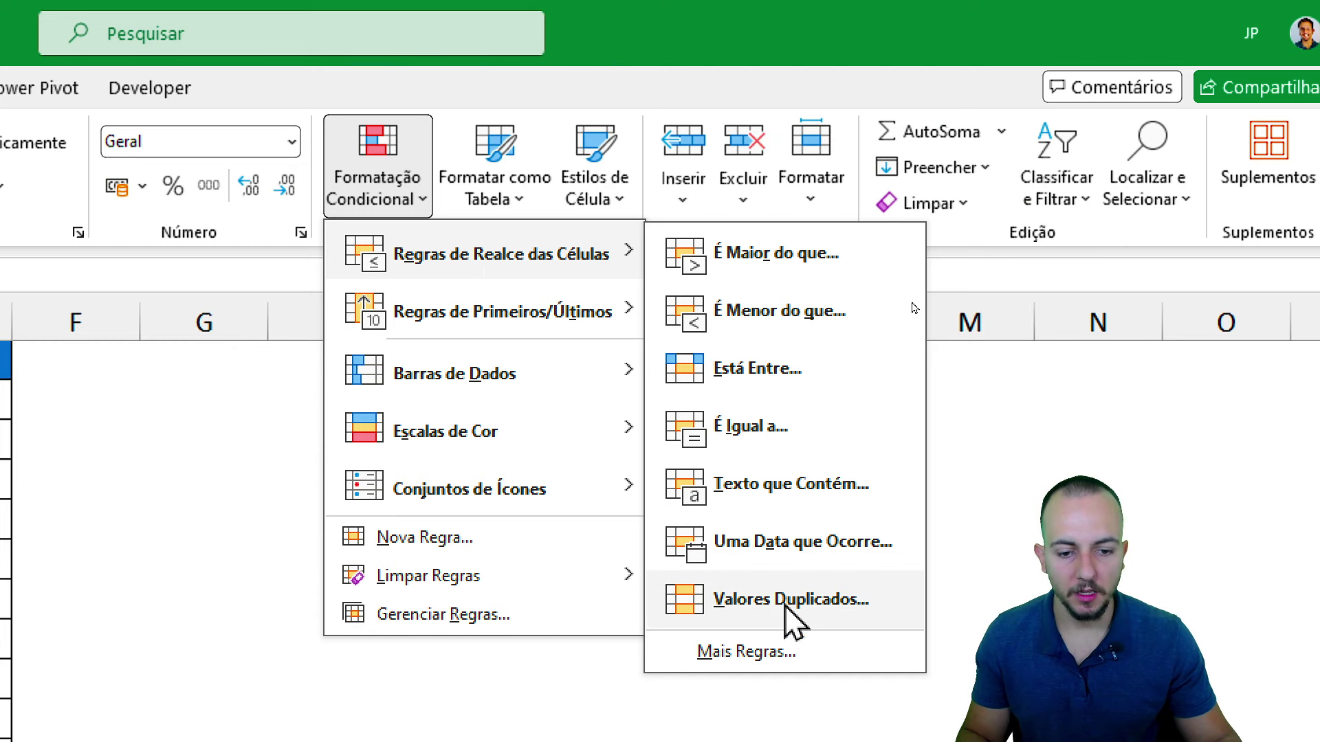
left_click(733, 601)
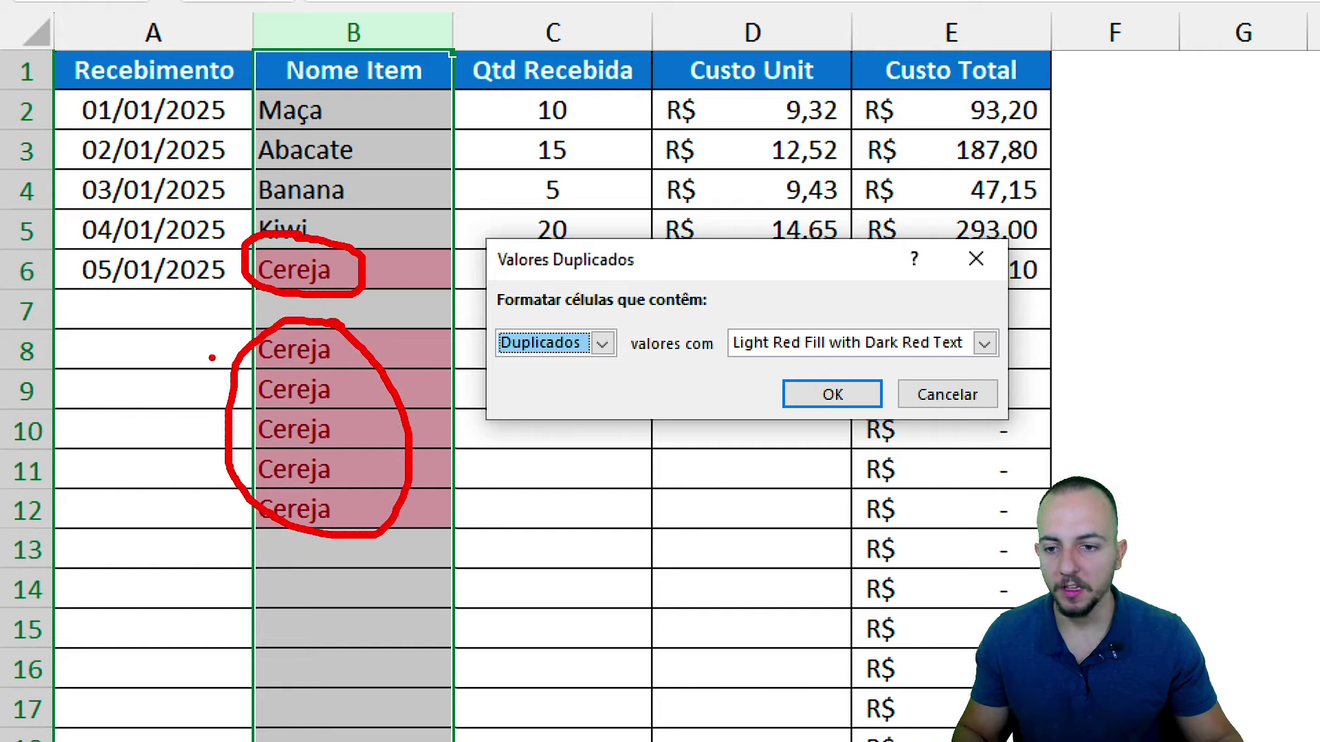
left_click(825, 344)
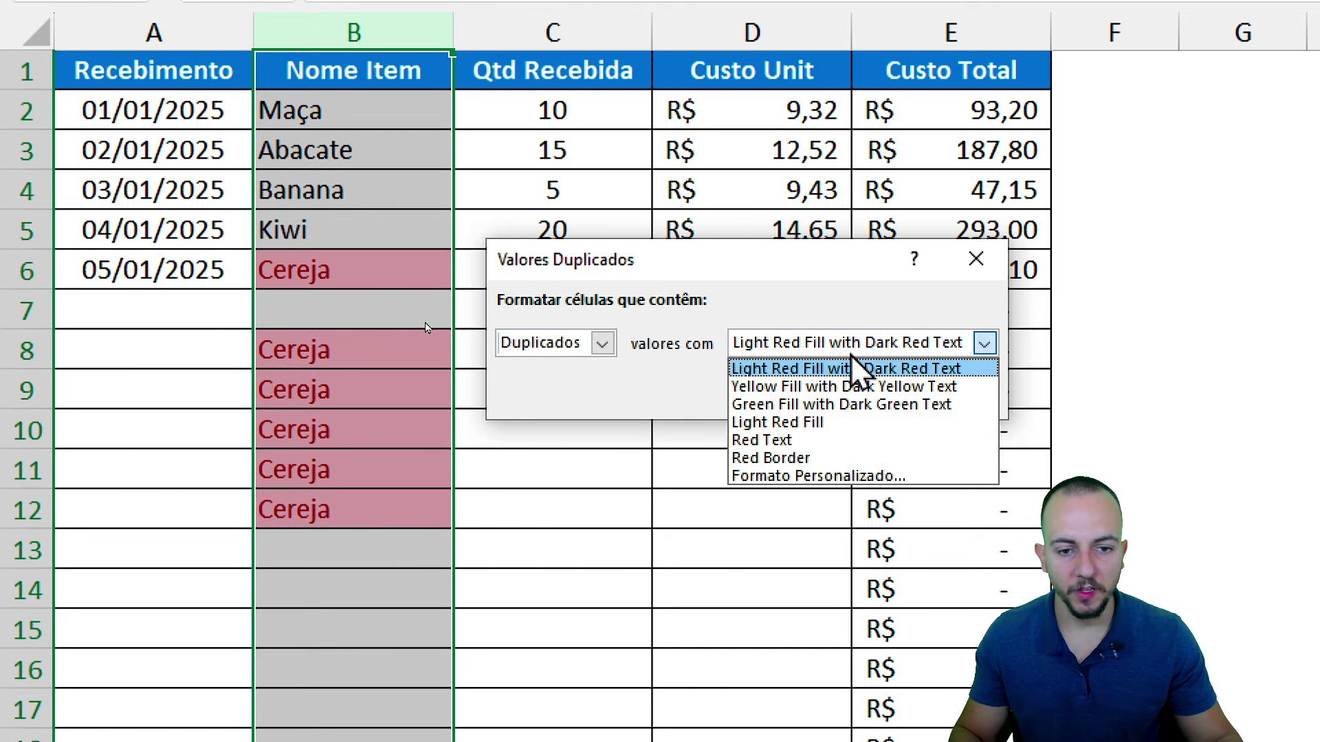
left_click(784, 385)
left_click(787, 348)
left_click(797, 405)
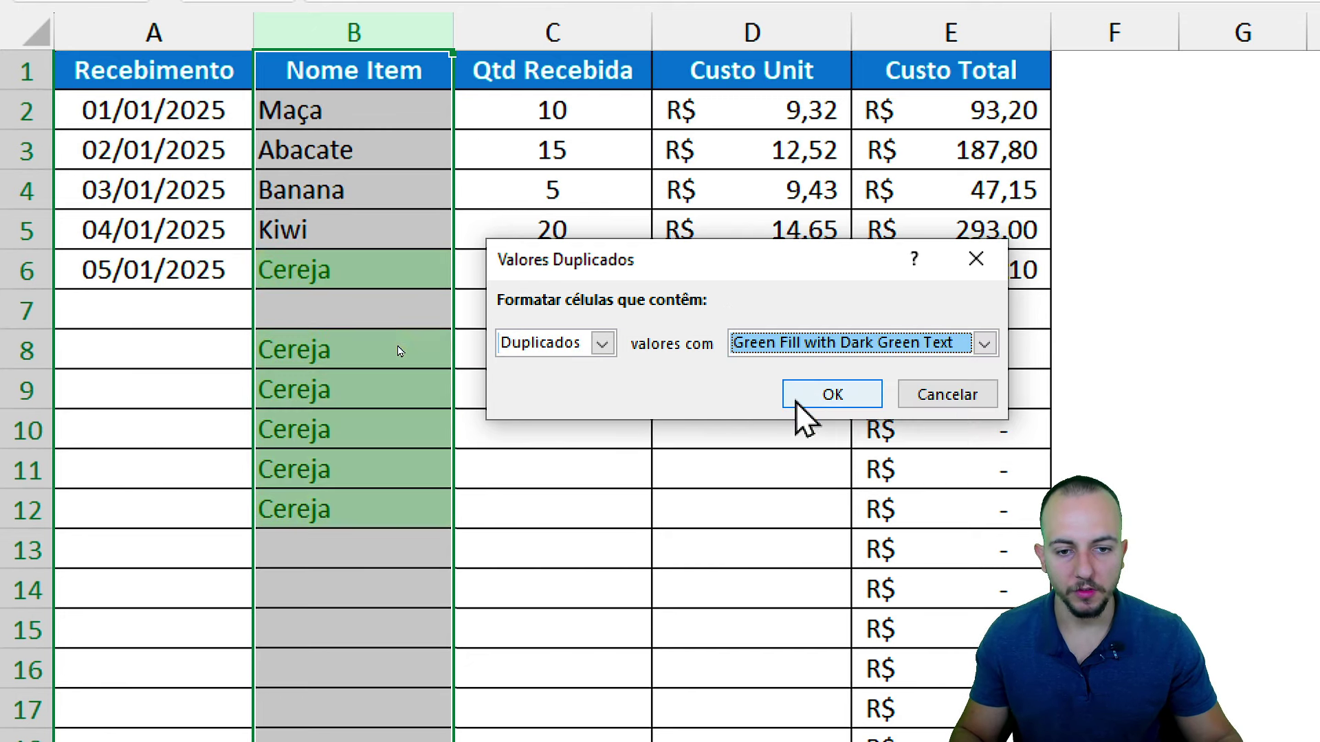
left_click(791, 348)
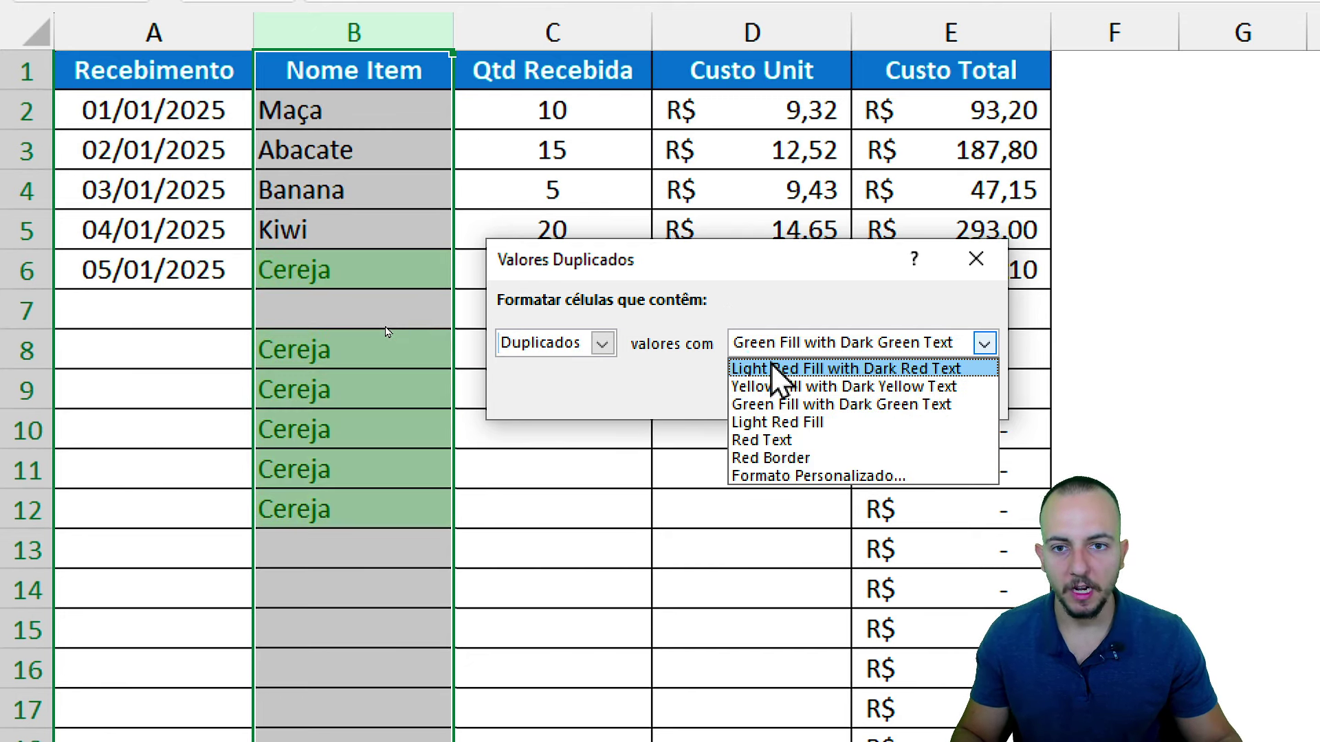
left_click(754, 369)
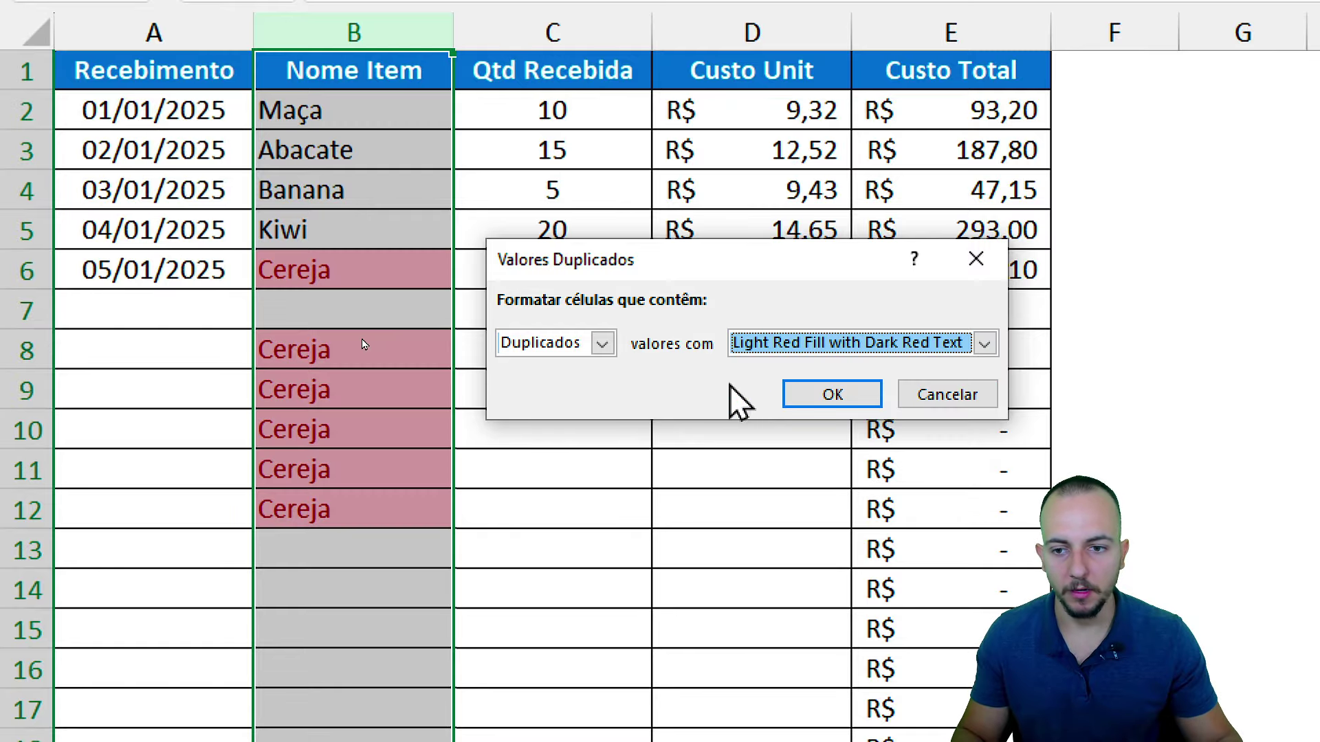
left_click(843, 404)
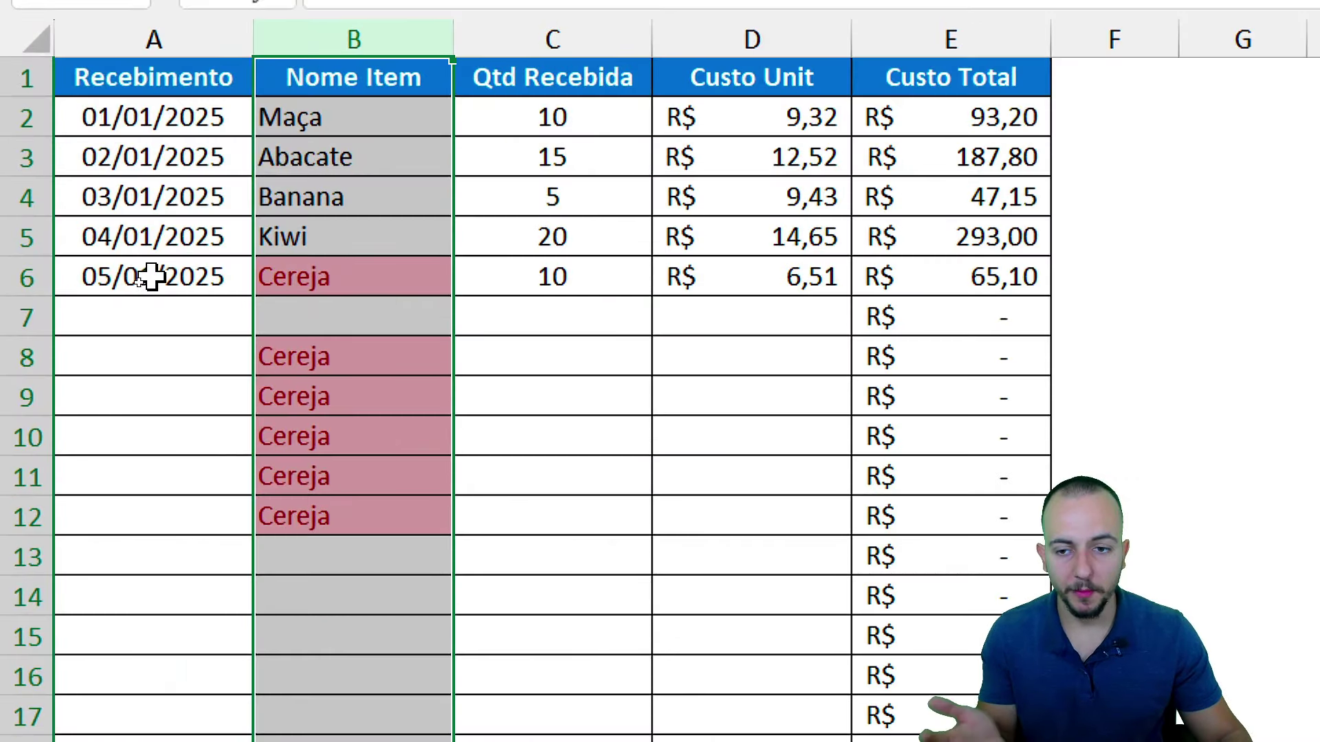
Step: Delete the repeated Cereja entries in B8:B12 and enter Banana in B8 to trigger the red duplicate highlight
left_click(403, 277)
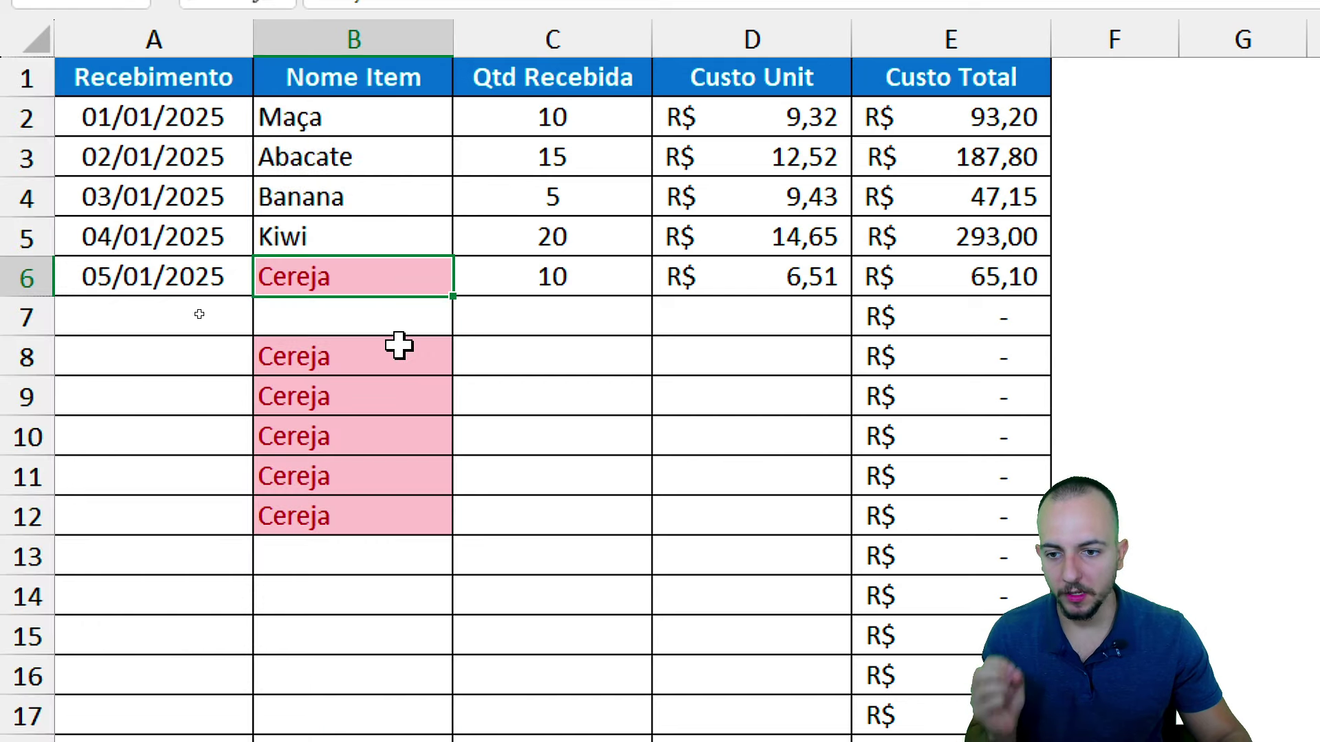
left_click_drag(395, 348, 366, 500)
key("Delete")
left_click(376, 361)
type("Banan")
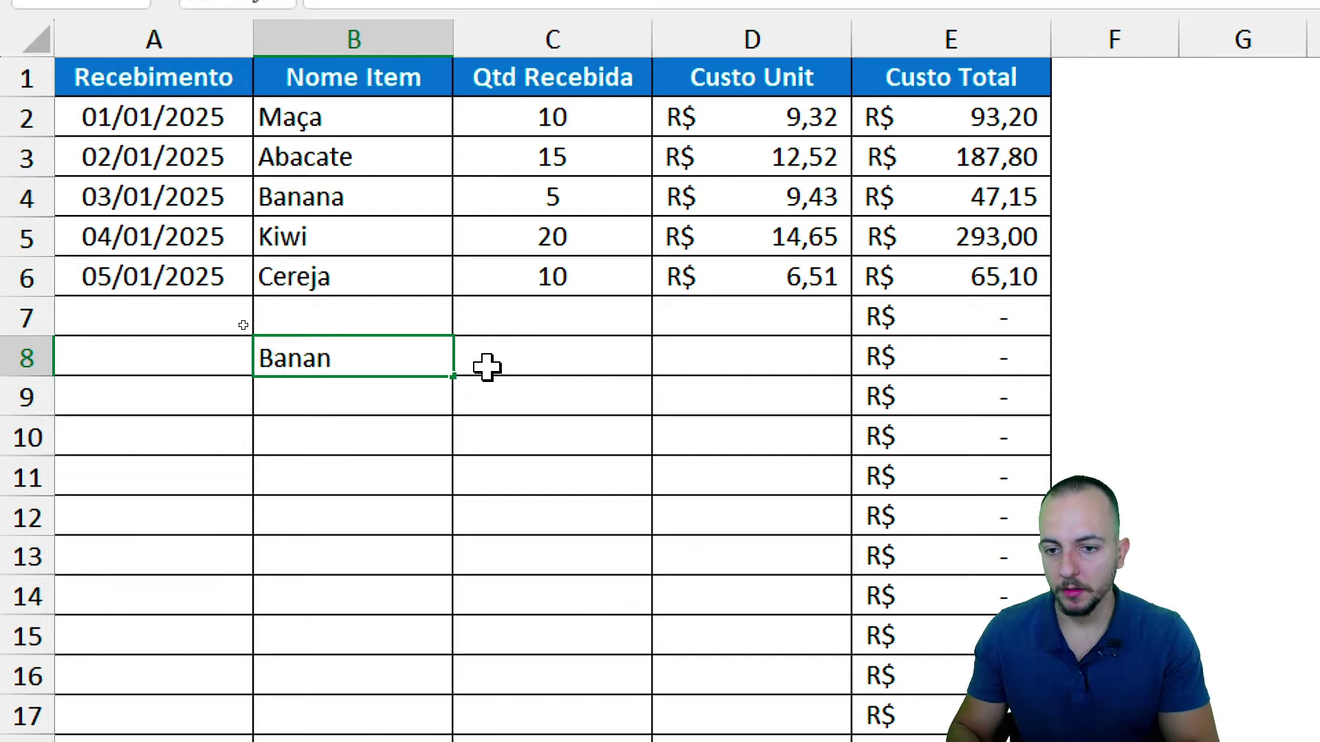
type("a")
key("Return")
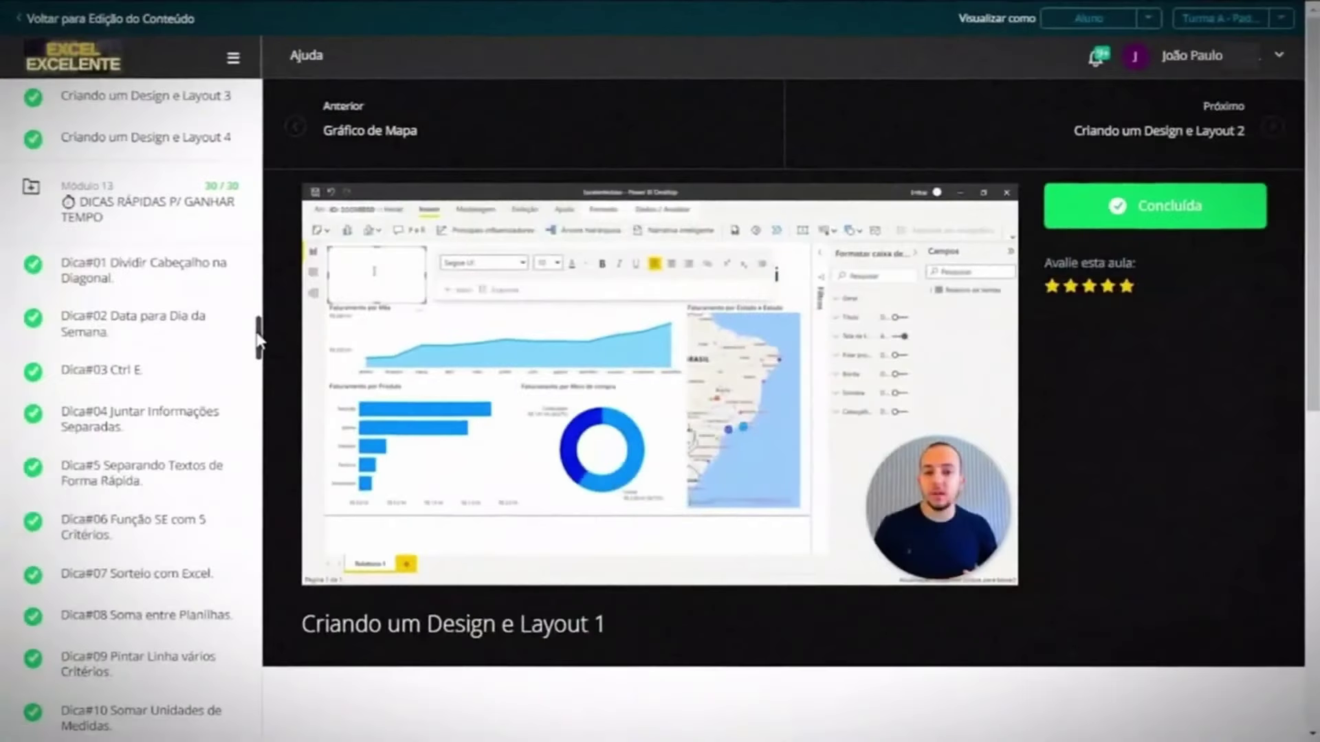
Step: Scroll the course lesson list down past 'Criando um Design e Layout 1'
left_click_drag(258, 338, 256, 453)
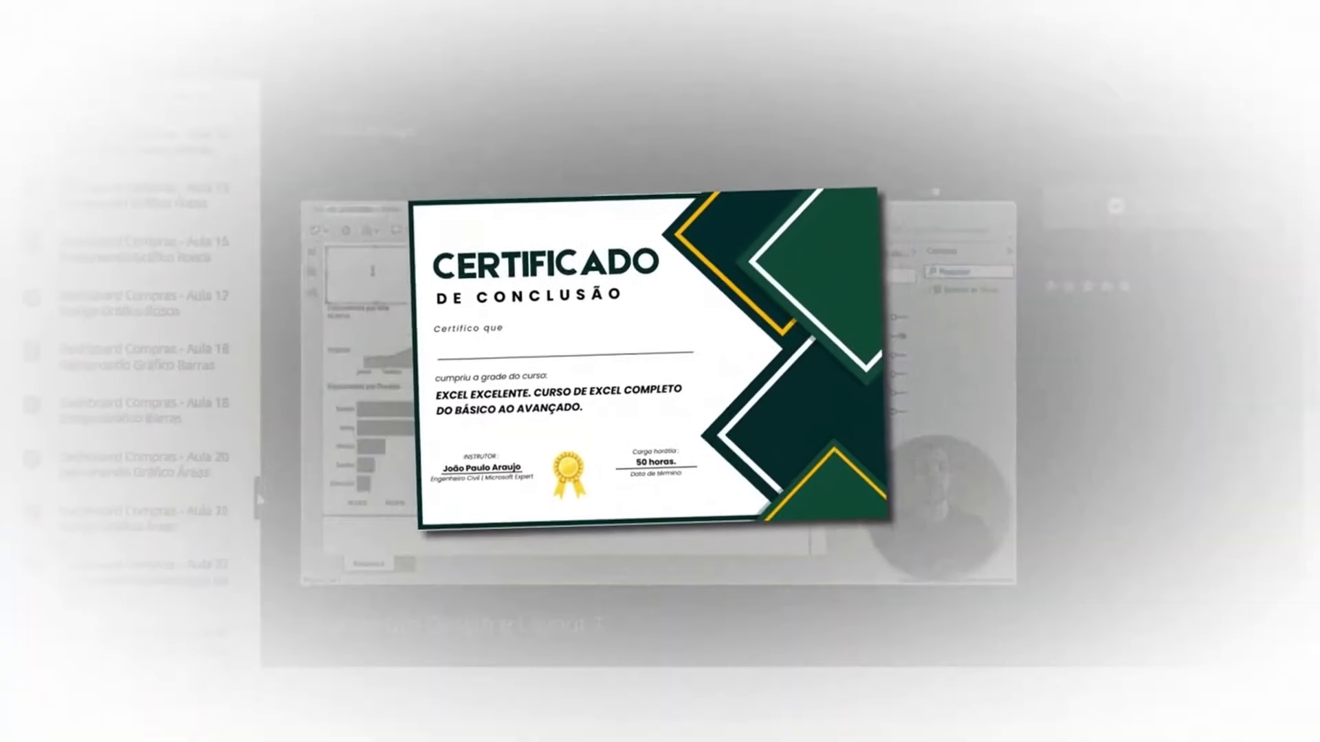